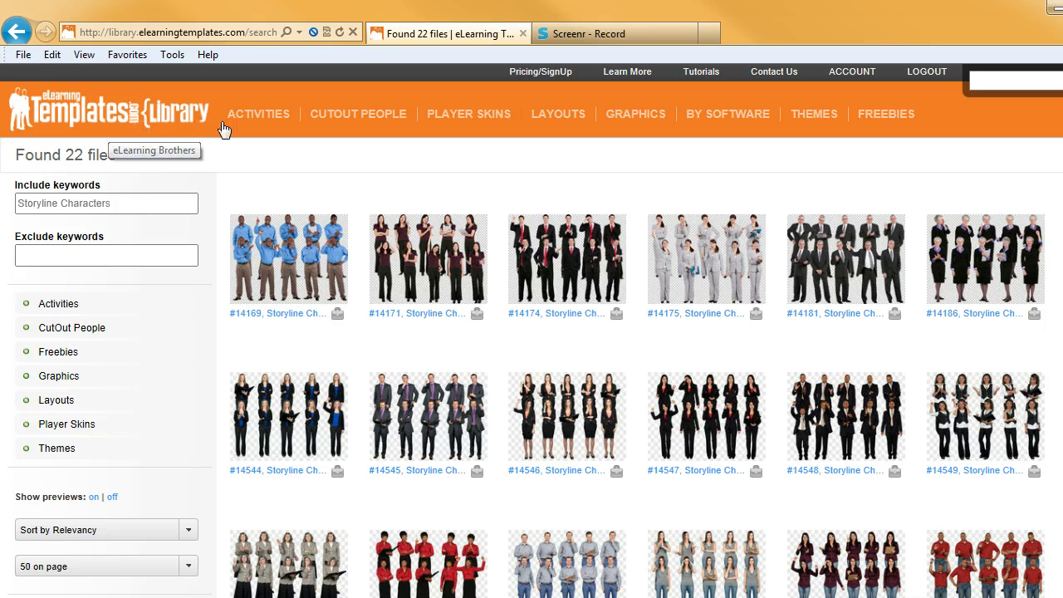
- Browse the 22 Storyline Characters search results in the eLearning Templates Library
mouse_move(399, 122)
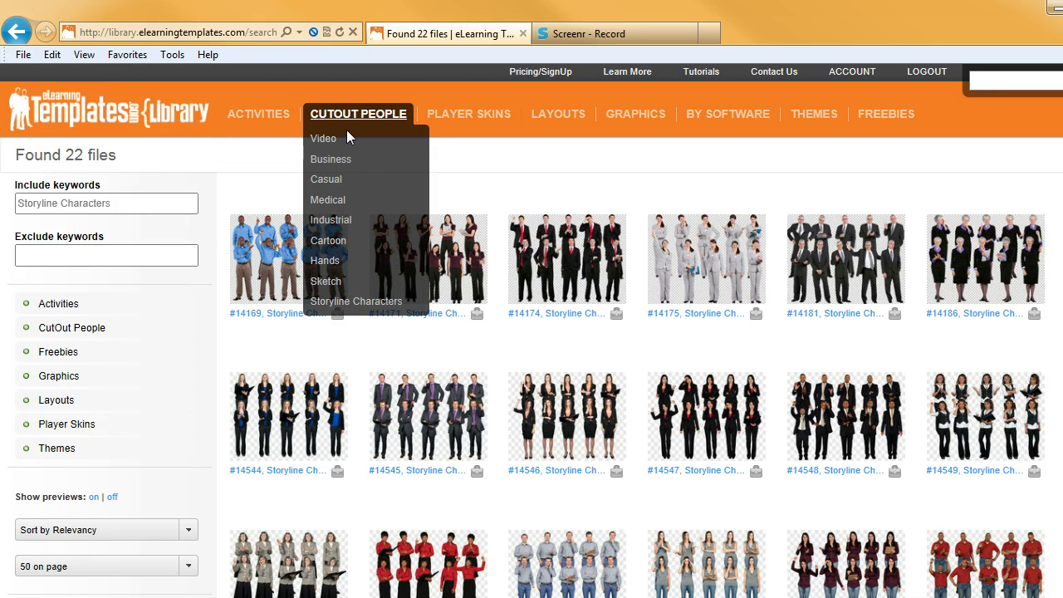
mouse_move(339, 117)
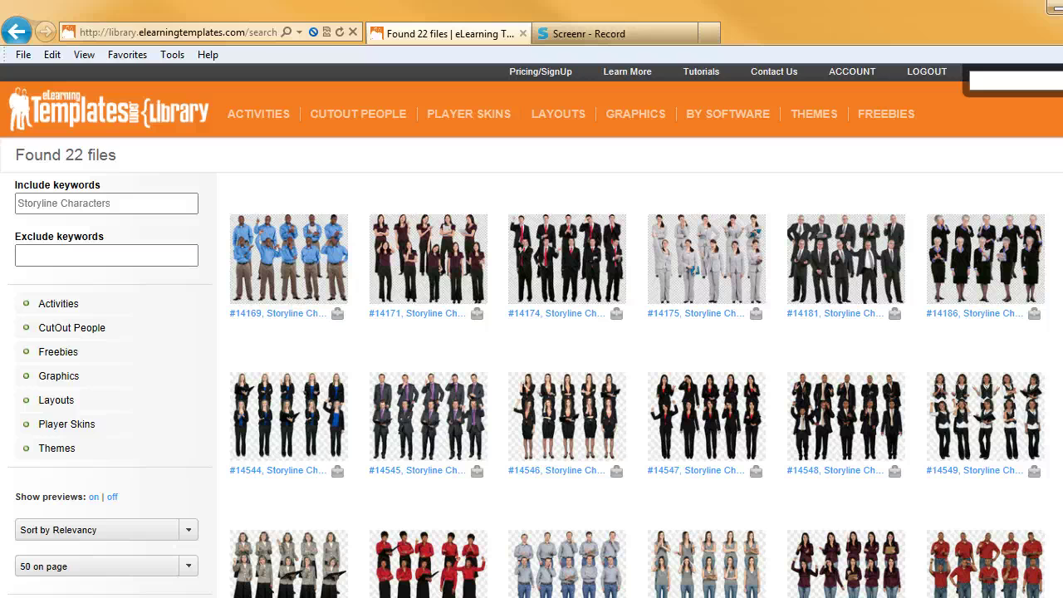
scroll(532, 331, "down", 3)
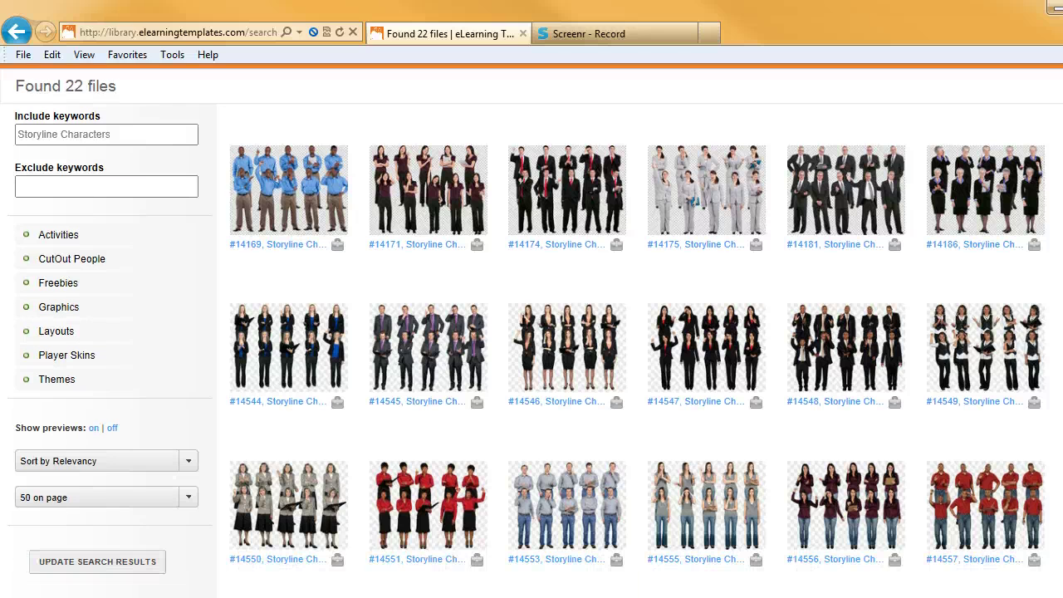
scroll(531, 330, "up", 1)
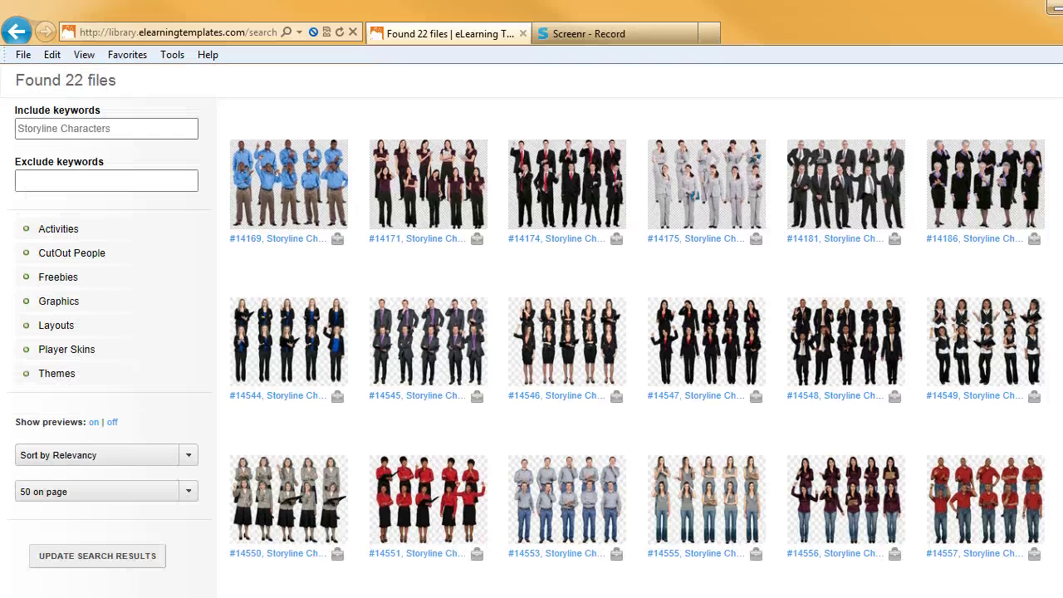
- Open the #14548 Montell Business page and download its .storytemplate file with 10 poses
left_click(862, 327)
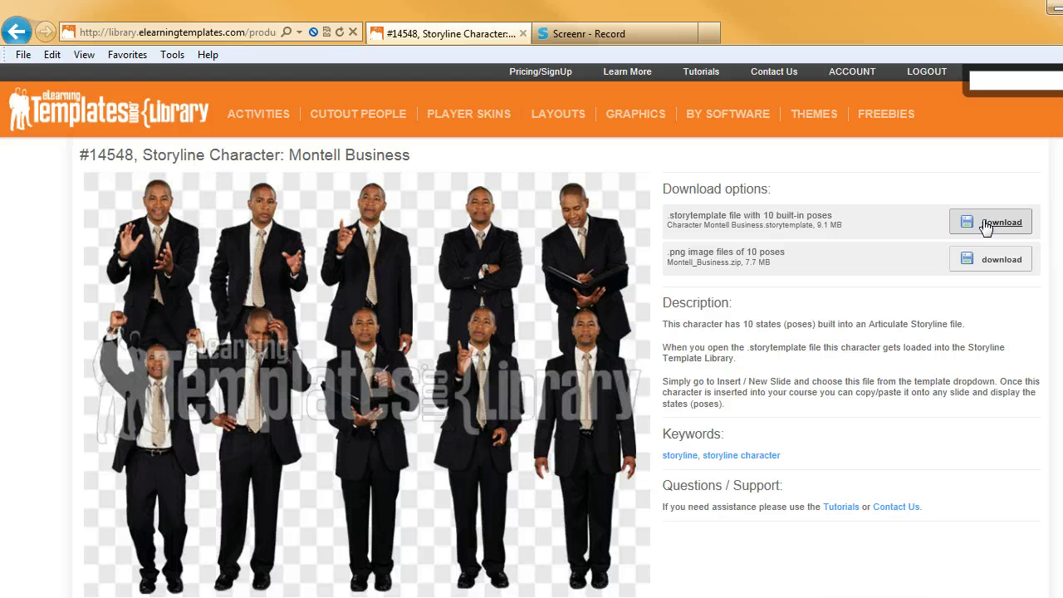
left_click(1015, 228)
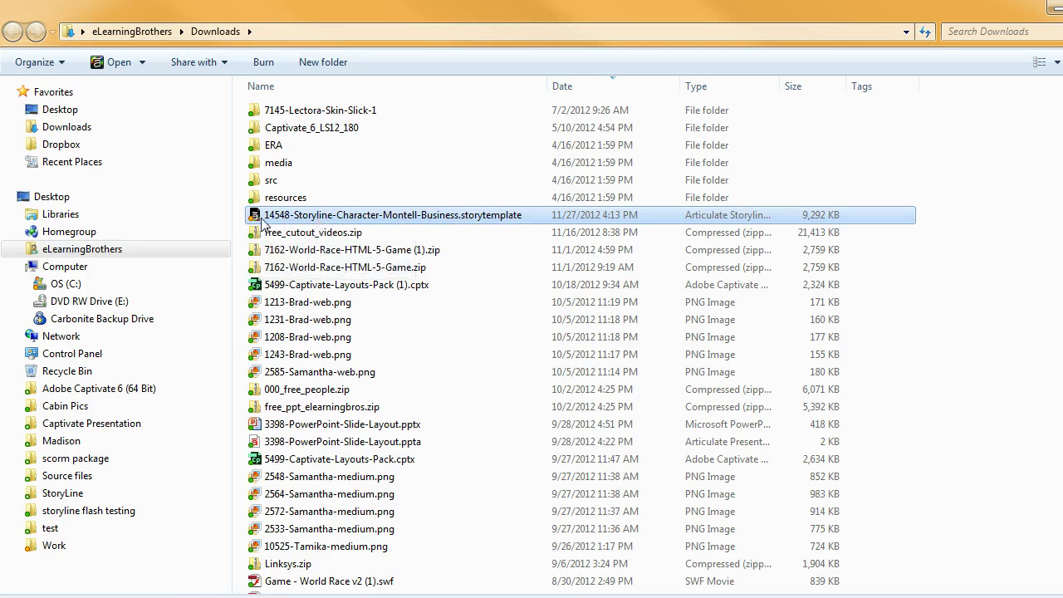
- Leave the Downloads folder and return to the Montell Business product page
left_click(1055, 7)
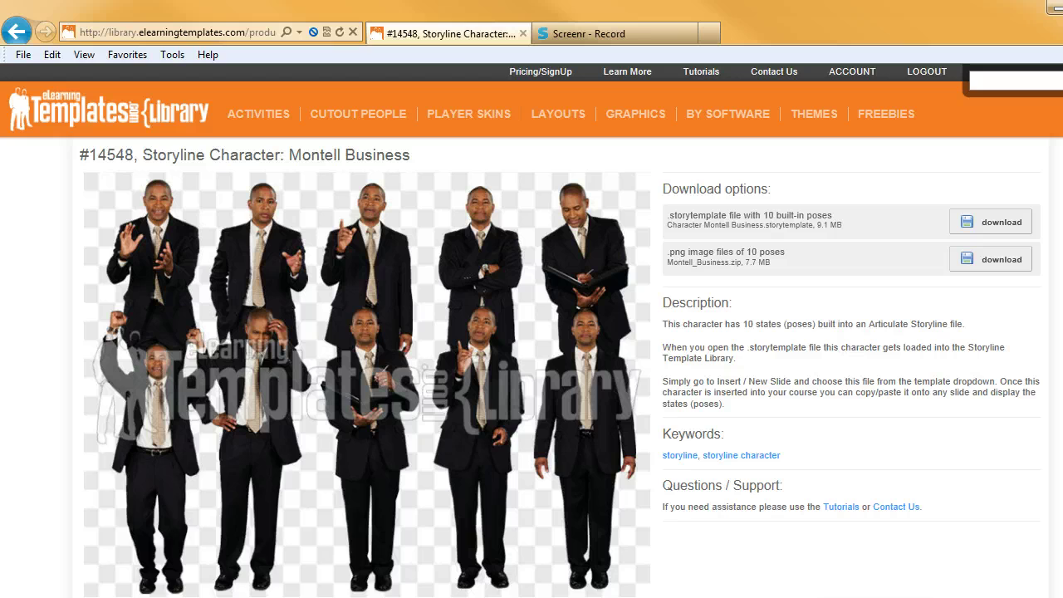
- Import the full-body (not Cropped) Montell Business slide from the template into Storyline
left_click(209, 523)
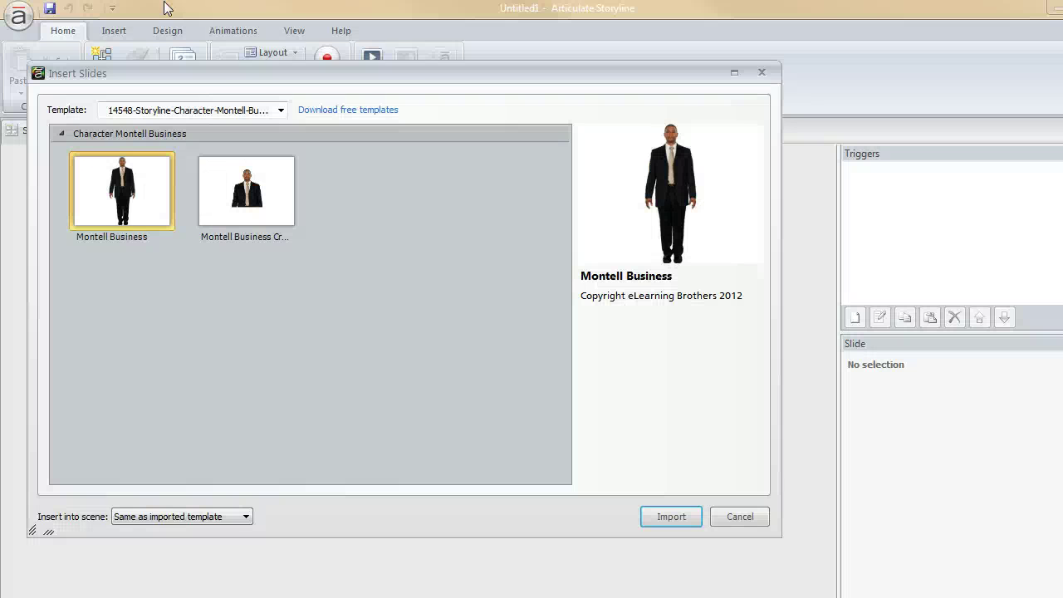
left_click_drag(340, 70, 498, 72)
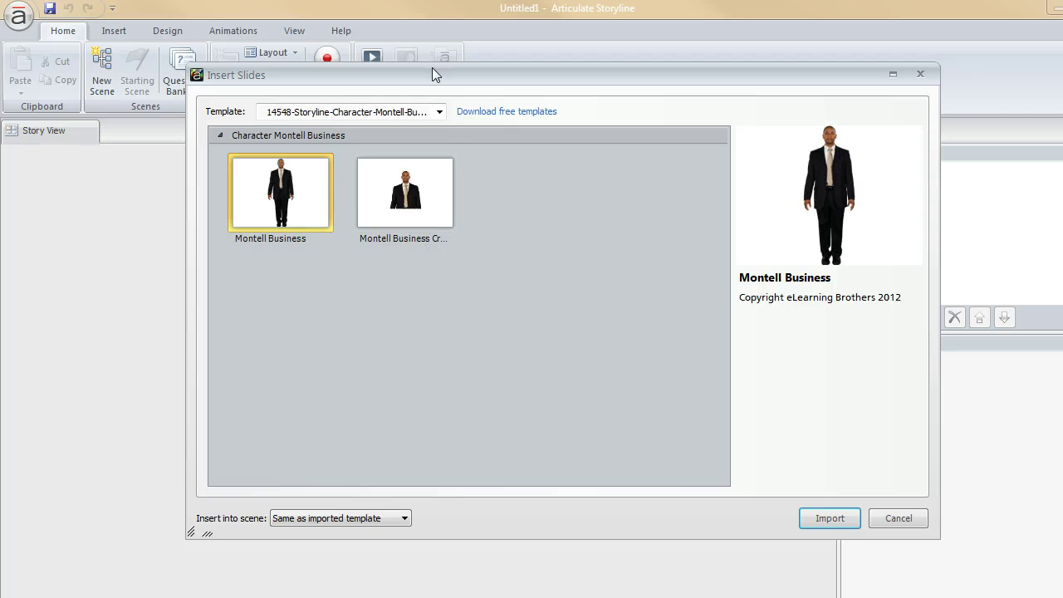
left_click_drag(432, 73, 432, 60)
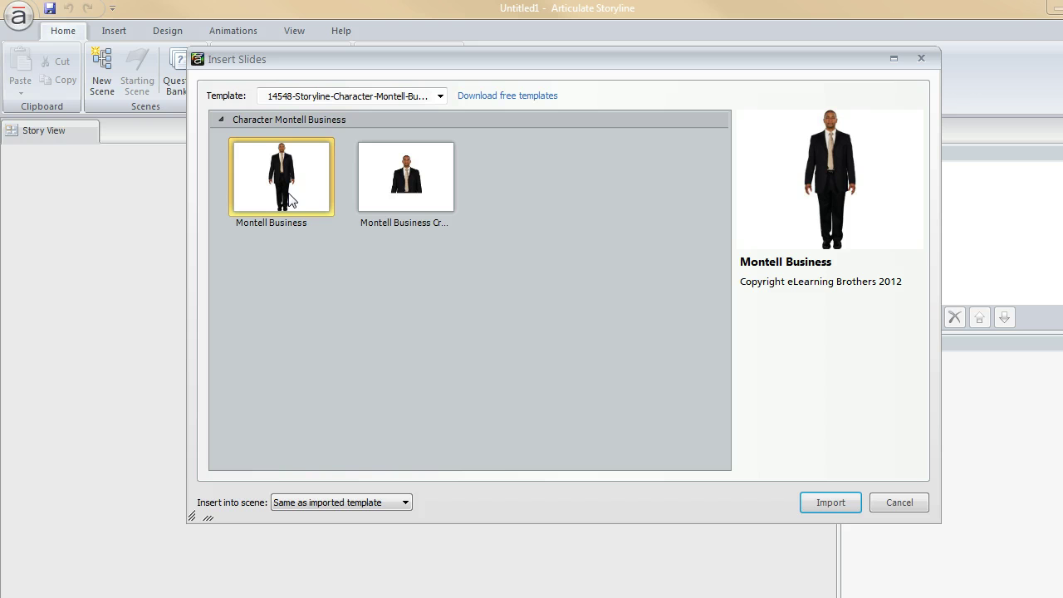
left_click(422, 189)
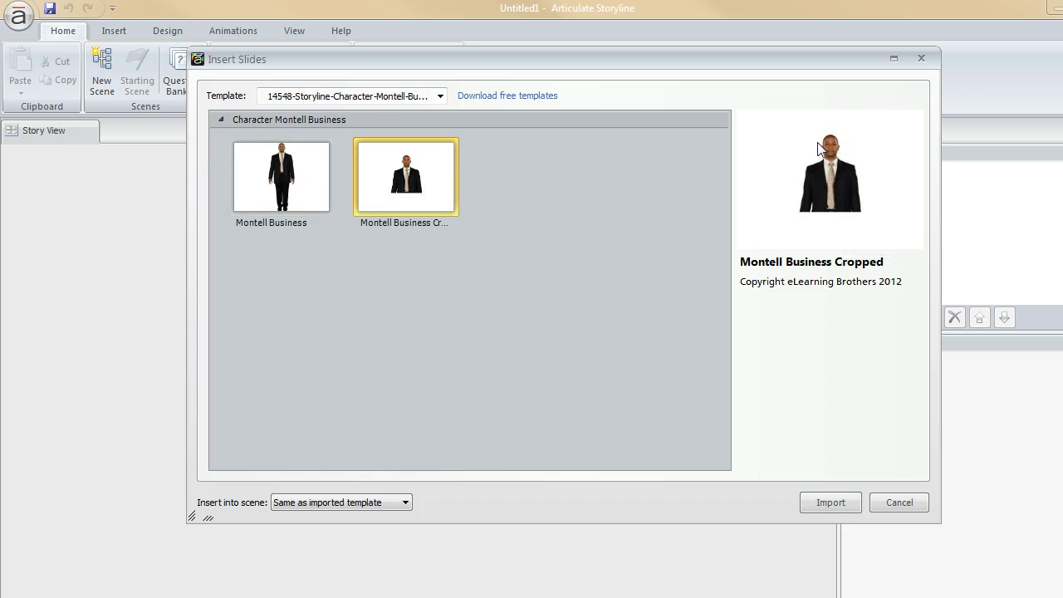
left_click(300, 171)
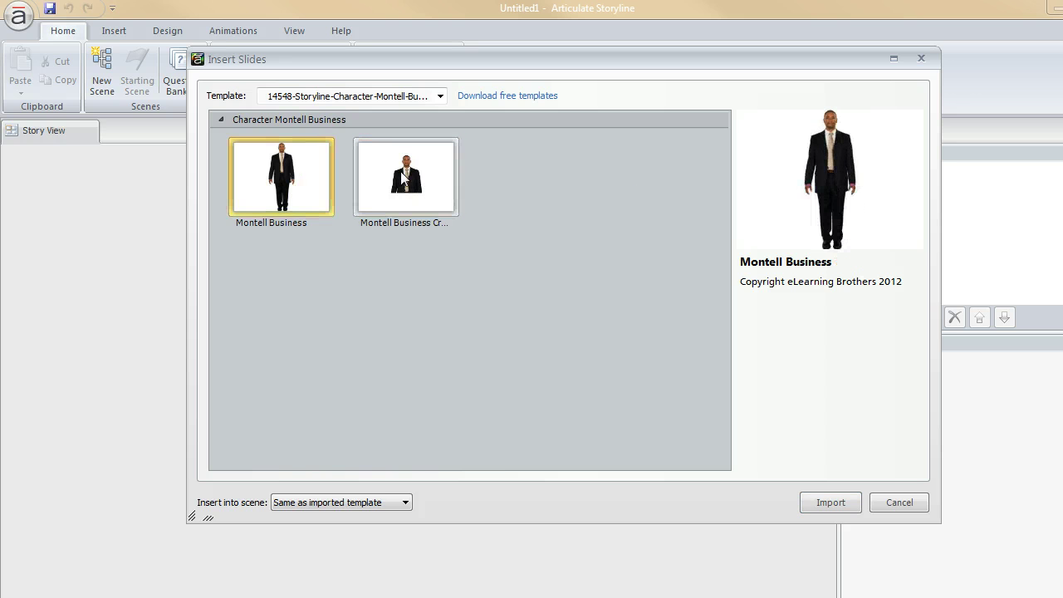
left_click(830, 503)
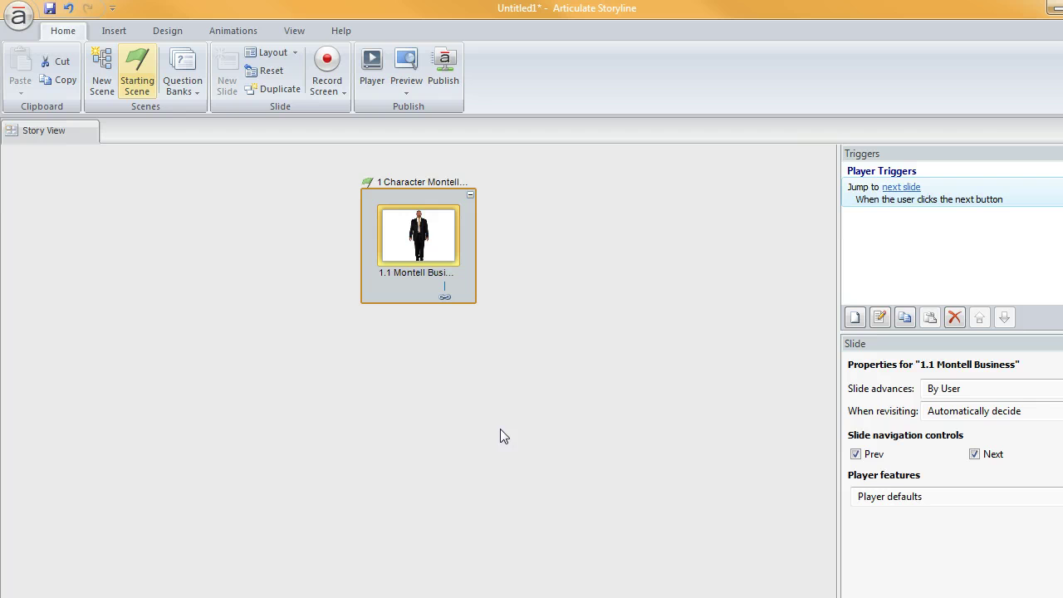
- Open slide 1.1 Montell Business and select the character to see its pose states
double_click(429, 240)
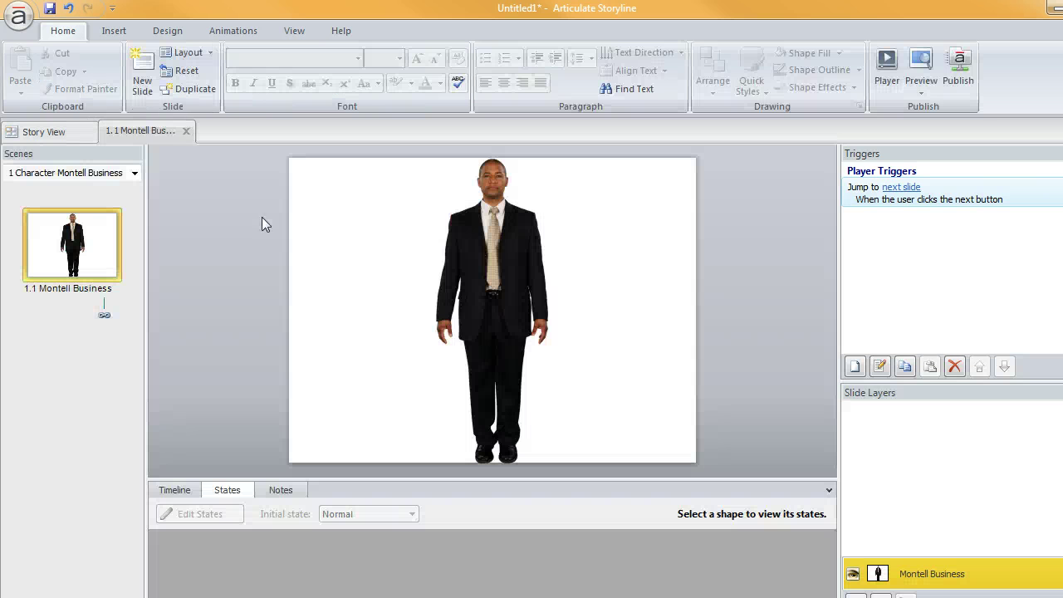
left_click(506, 240)
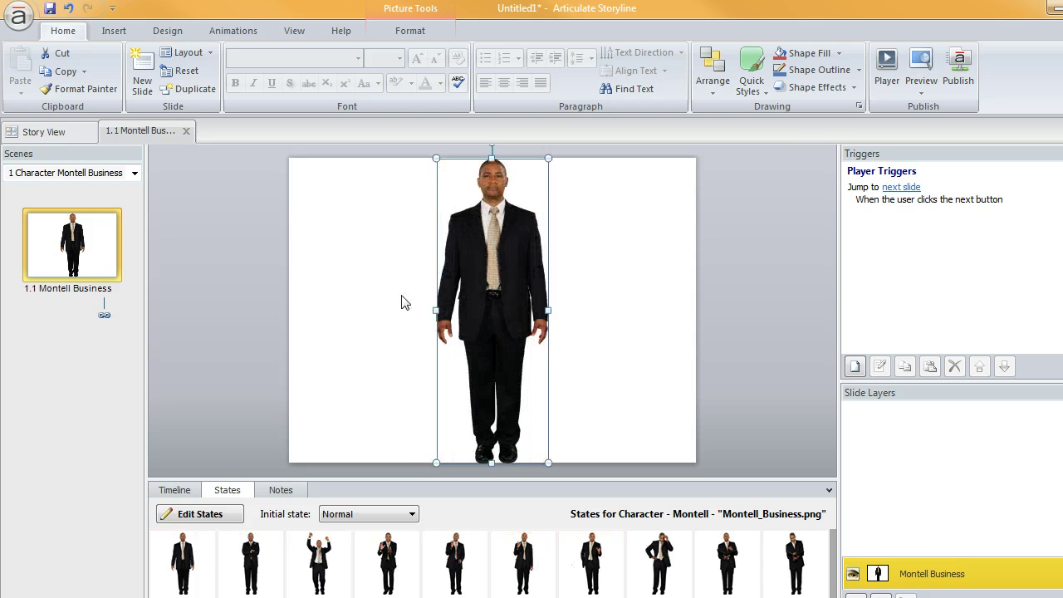
- Shrink the Montell character and move it to the slide's right side
left_click(167, 492)
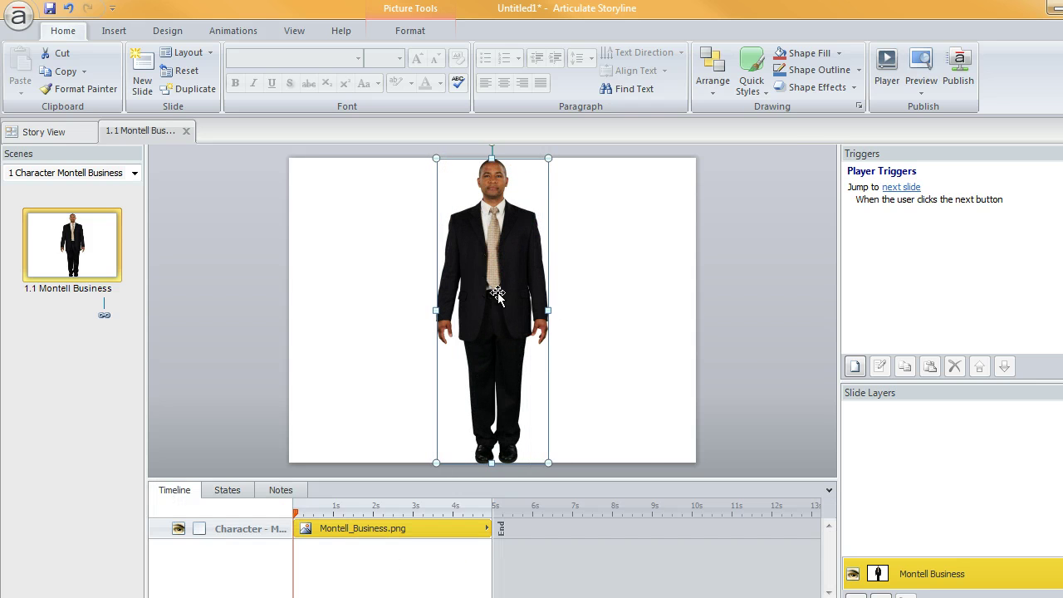
left_click_drag(492, 291, 625, 289)
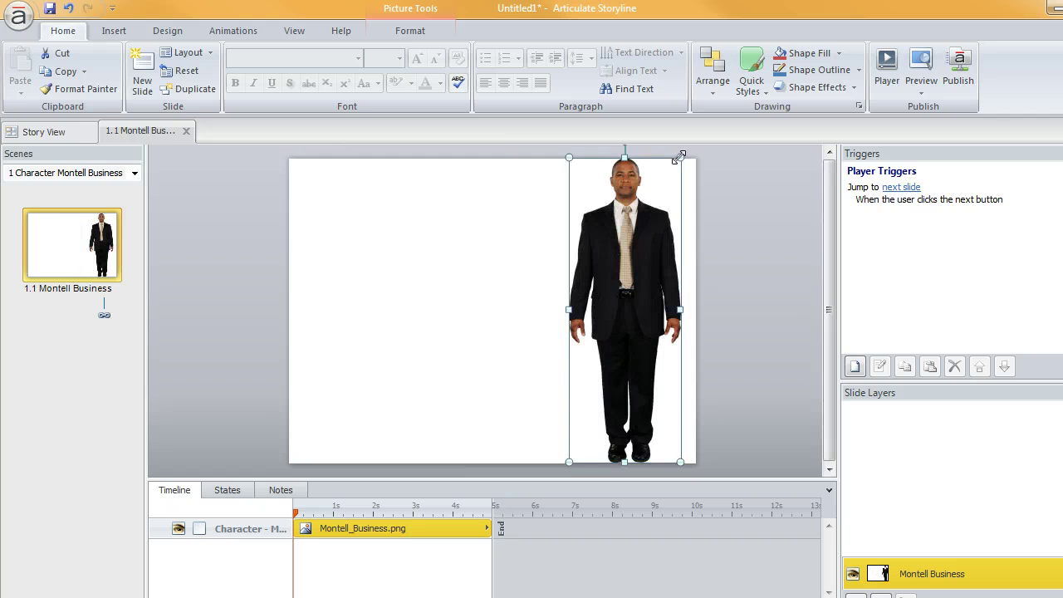
left_click_drag(640, 251, 640, 250)
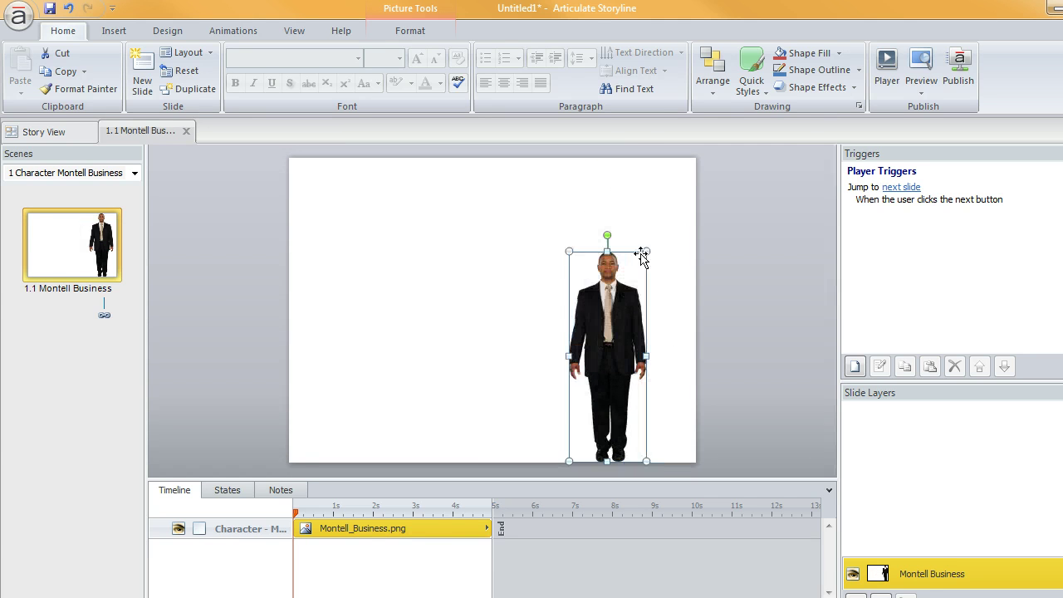
left_click_drag(607, 325, 605, 272)
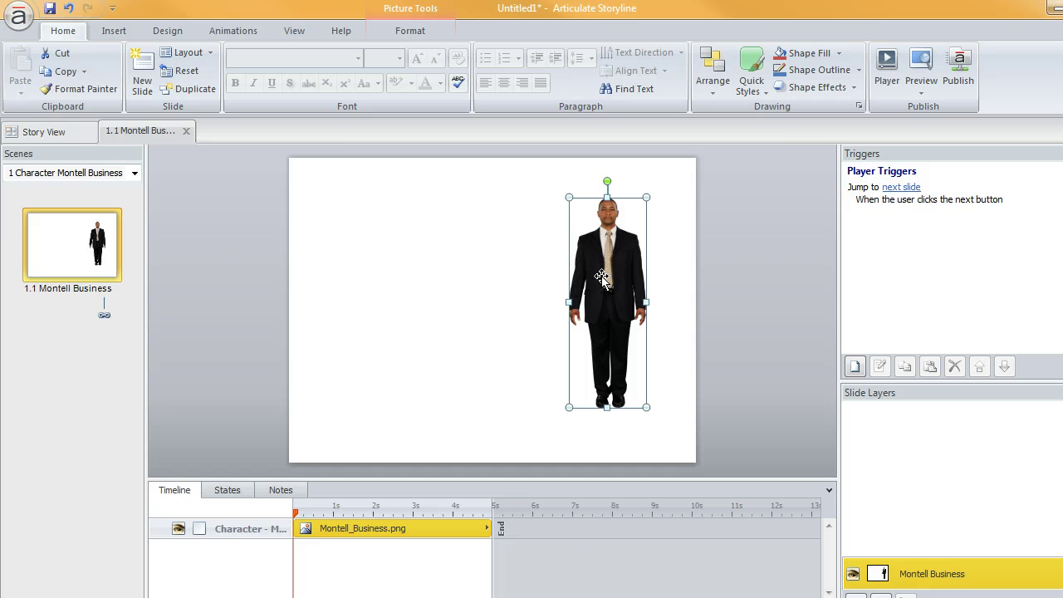
- Copy the character, paste a duplicate on the left, then delete that duplicate
key("ctrl+c")
key("ctrl+v")
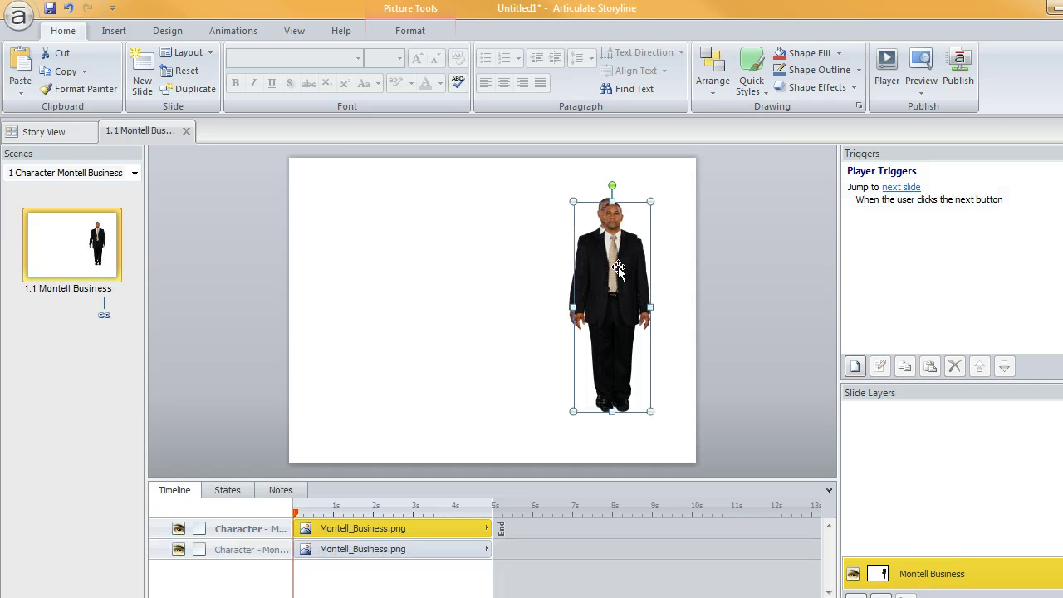
left_click_drag(618, 267, 398, 265)
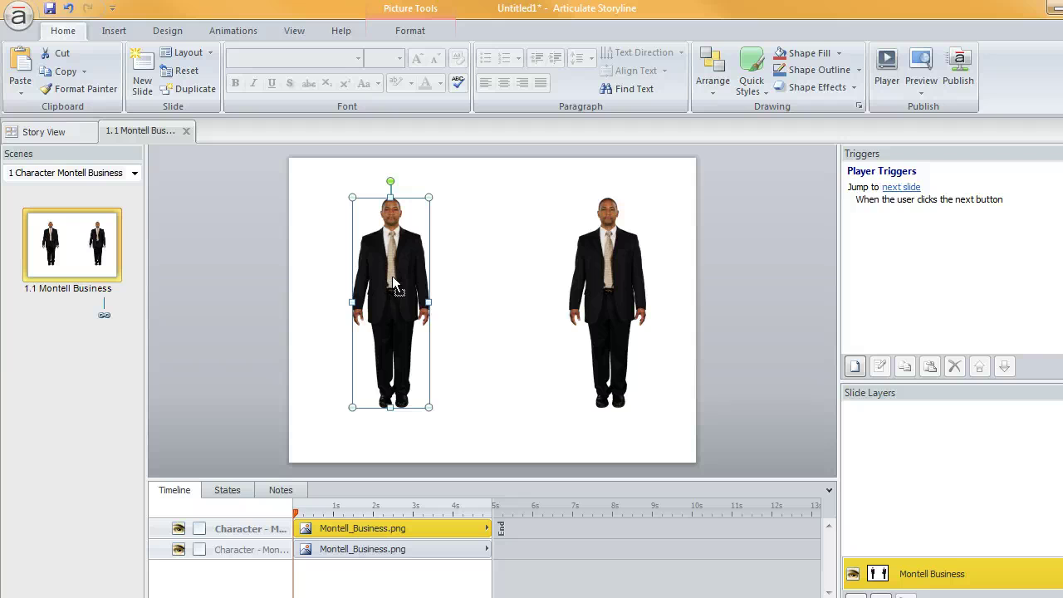
key("Delete")
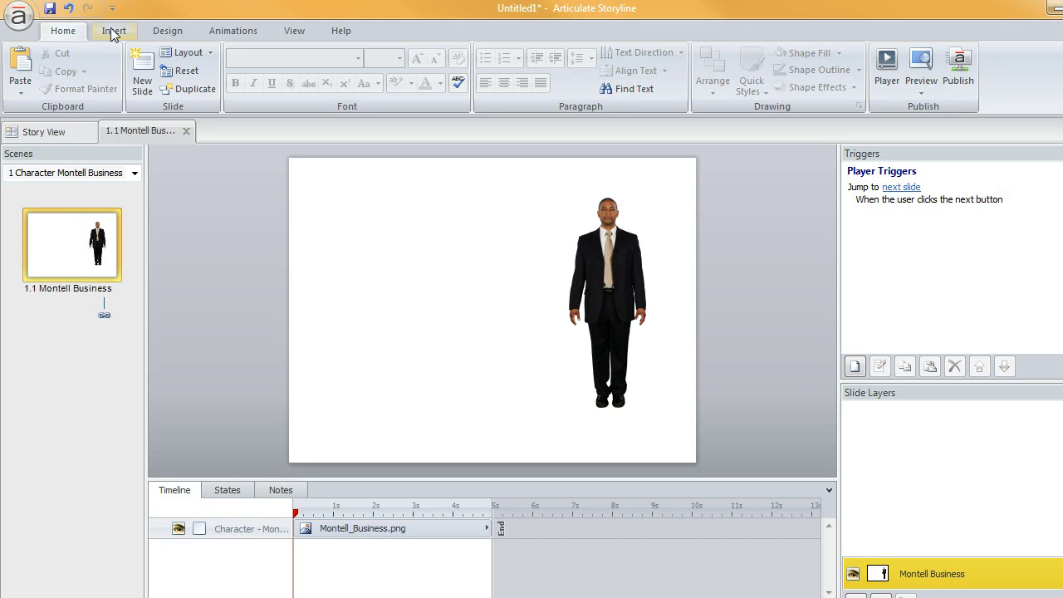
- Look at Basic Layouts, cancel, and add blank slide 1.2 with Ctrl+M
left_click(146, 70)
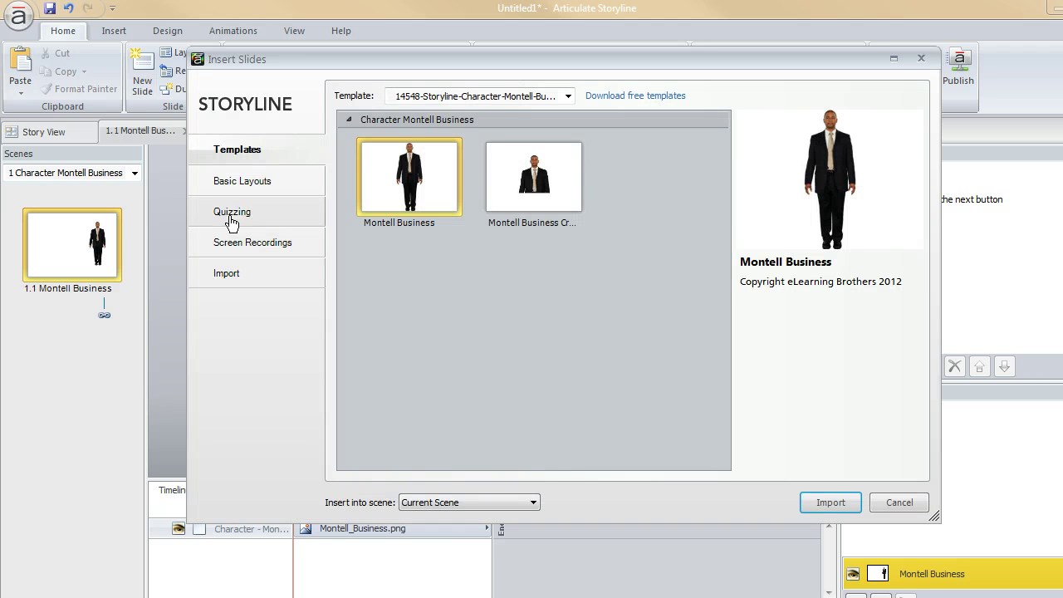
left_click(237, 182)
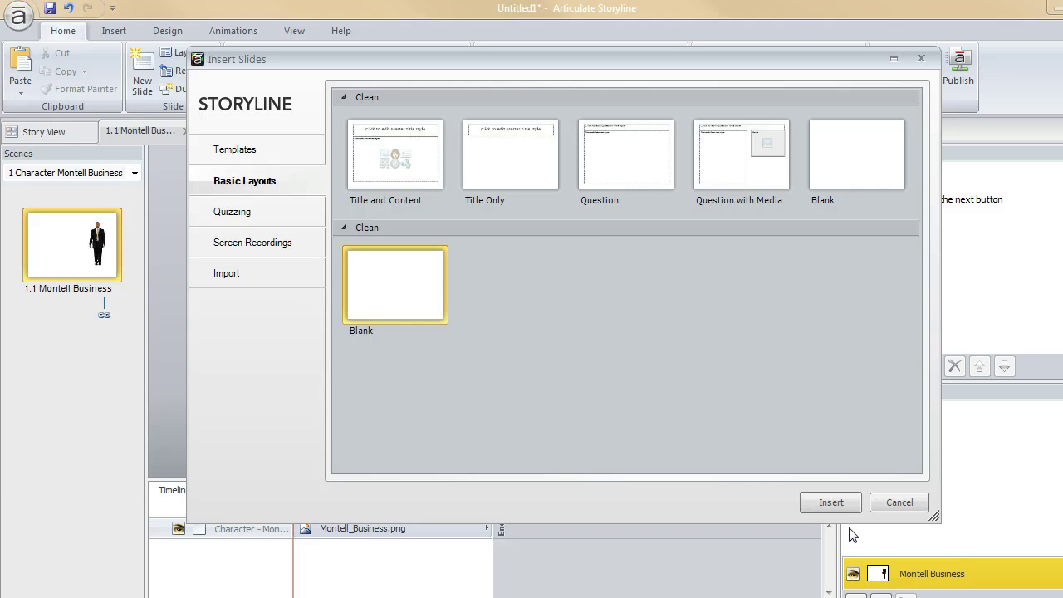
key("Escape")
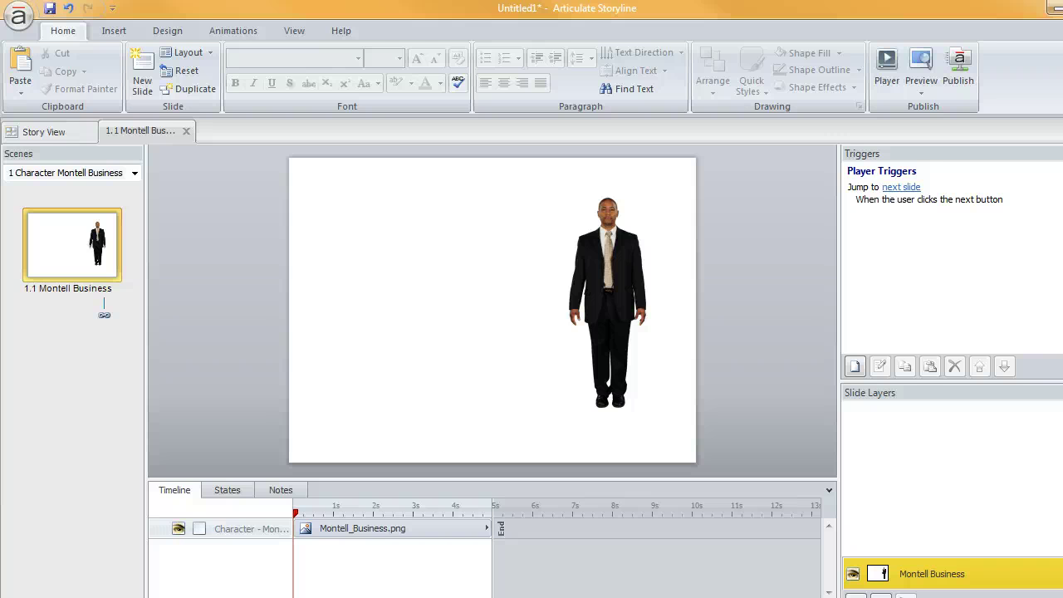
key("ctrl+m")
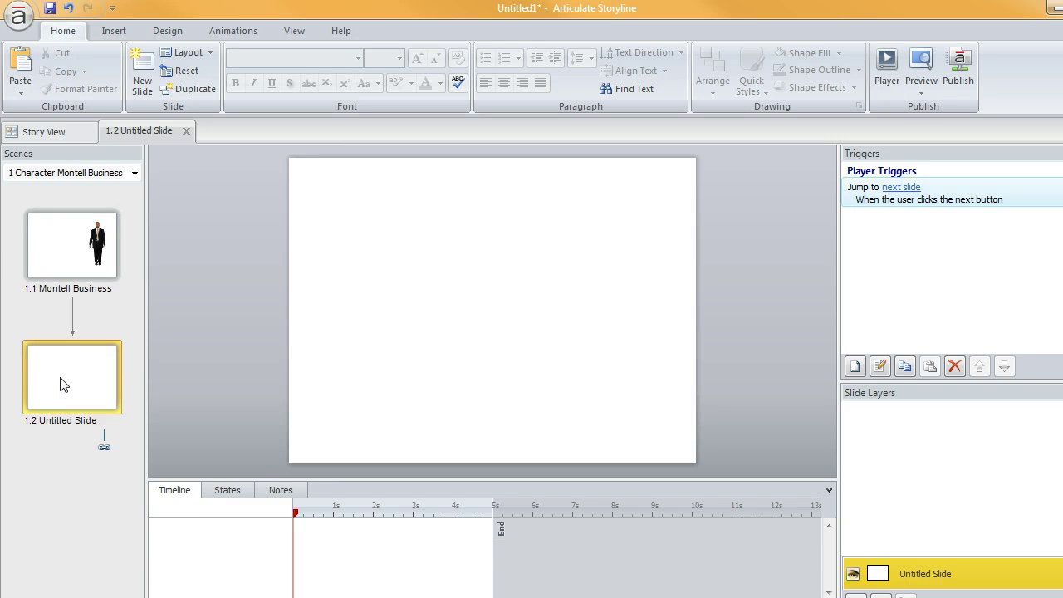
- Paste the Montell character onto slide 1.2 and place it on the left half
key("ctrl+v")
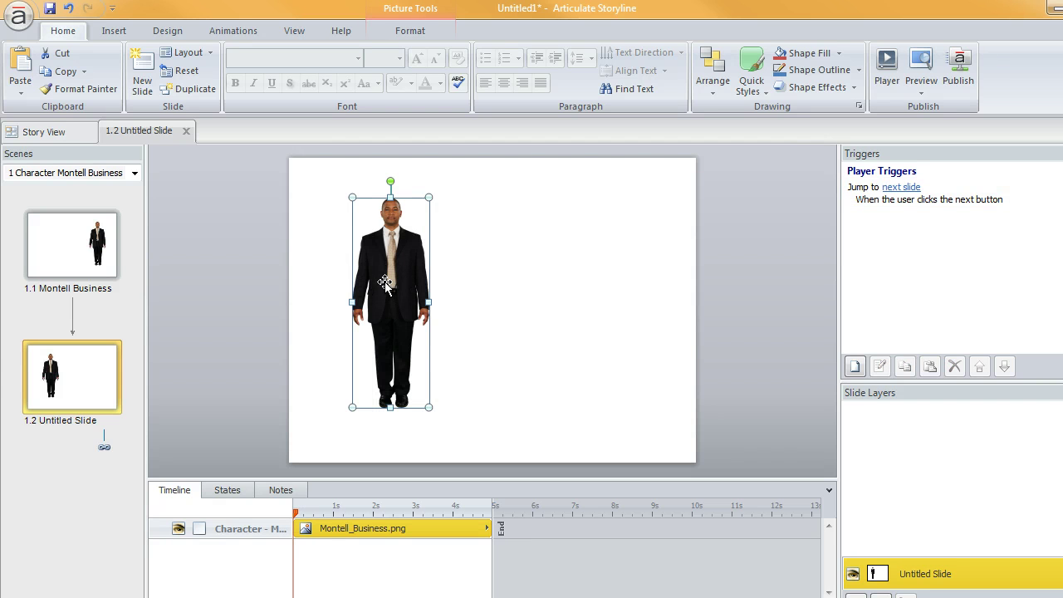
left_click_drag(384, 282, 575, 291)
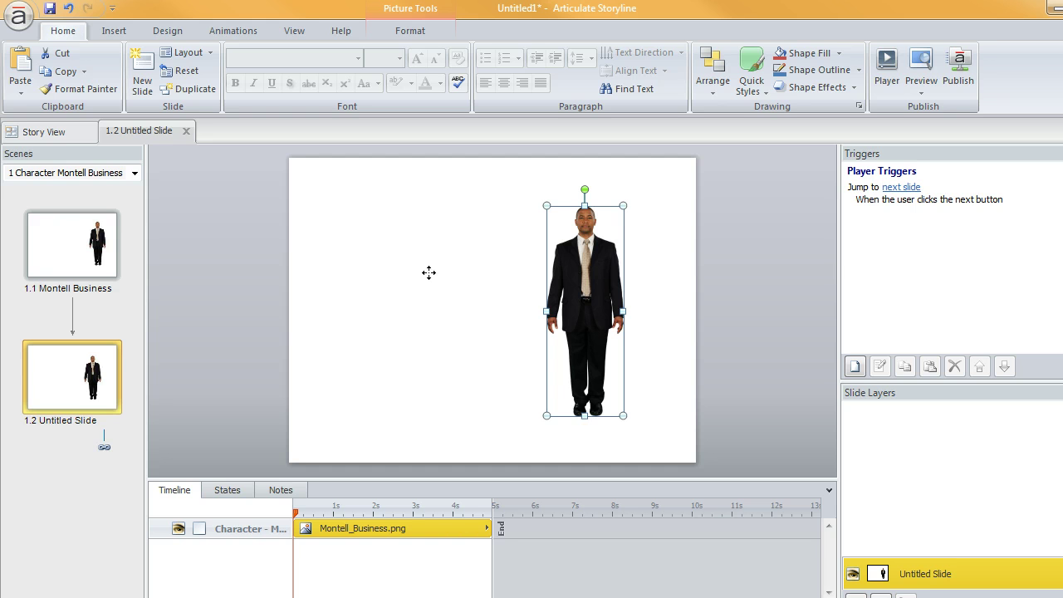
left_click_drag(586, 280, 428, 273)
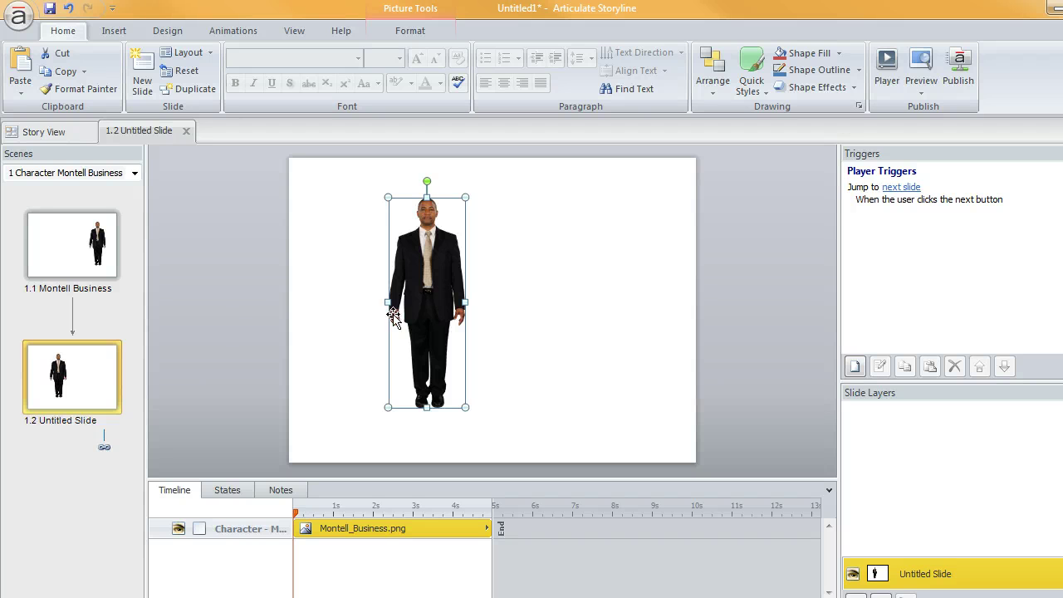
left_click(113, 32)
left_click(64, 32)
left_click(142, 77)
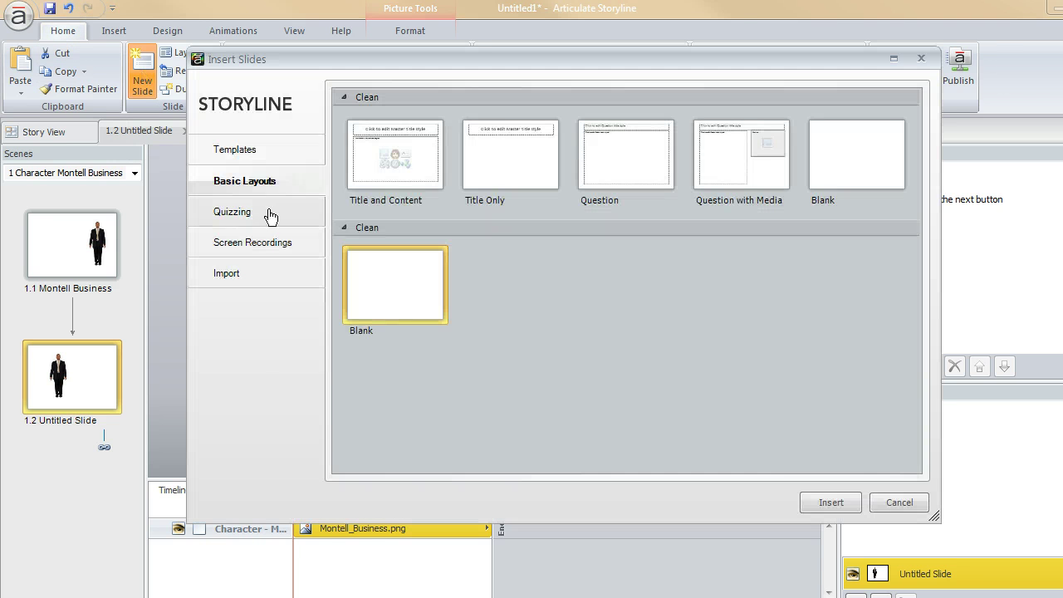
left_click(231, 153)
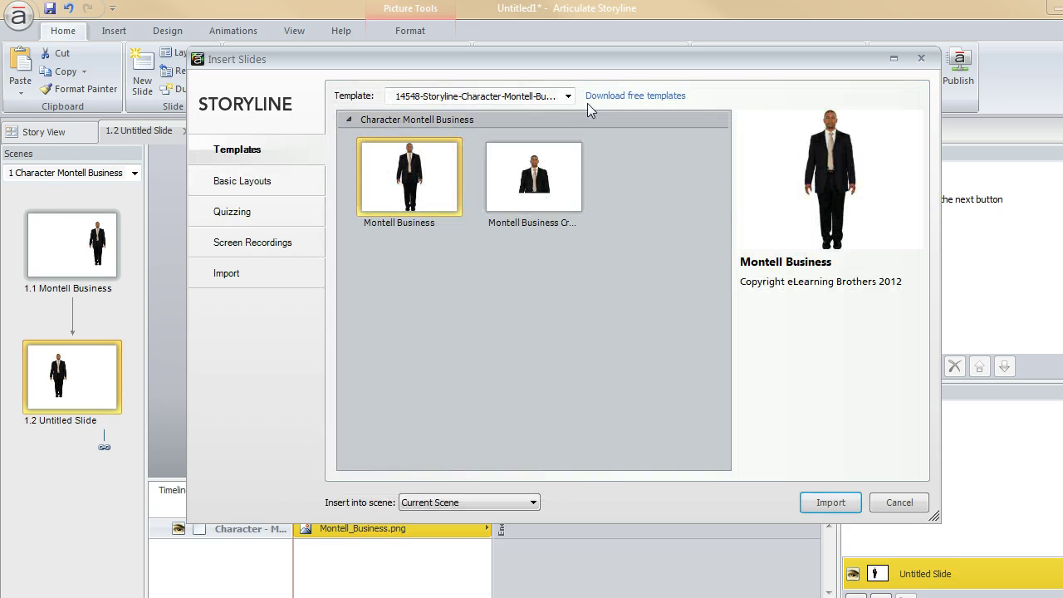
left_click(569, 96)
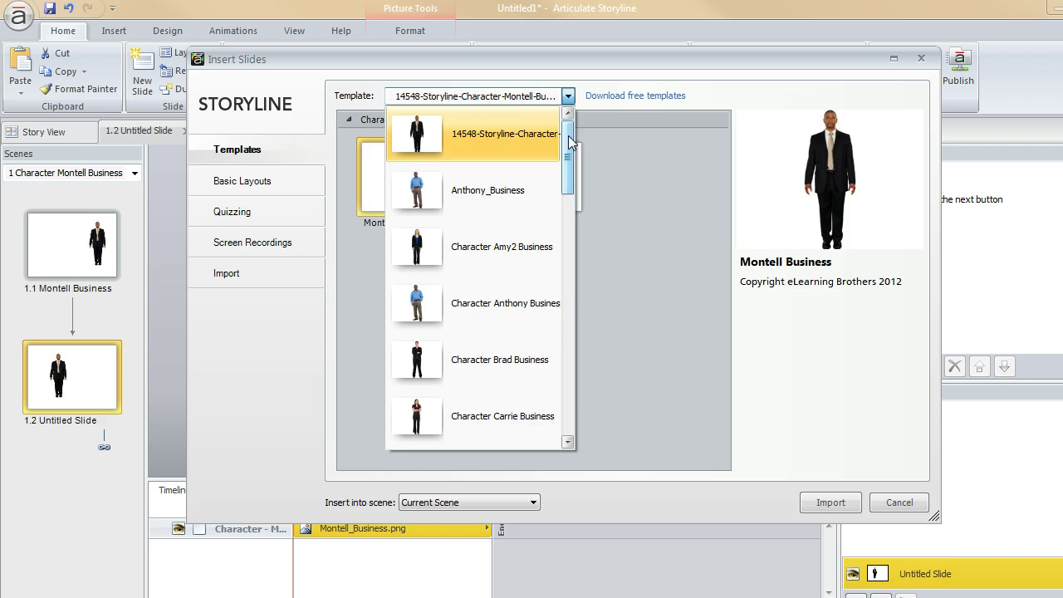
mouse_move(569, 130)
left_mouse_down()
mouse_move(570, 197)
mouse_move(573, 143)
left_mouse_up()
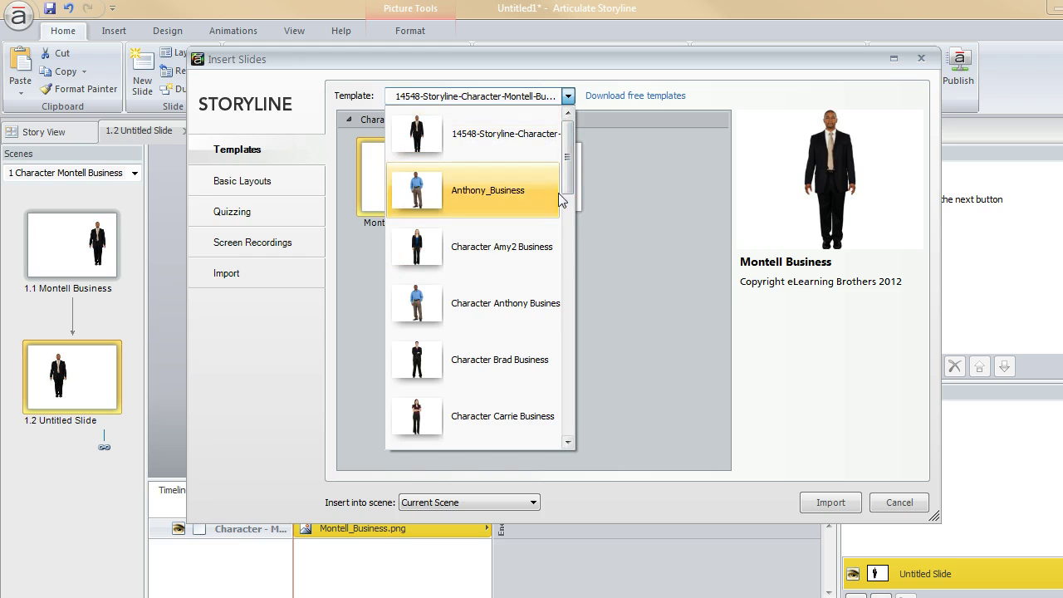
mouse_move(573, 162)
left_mouse_down()
mouse_move(573, 193)
mouse_move(568, 159)
left_mouse_up()
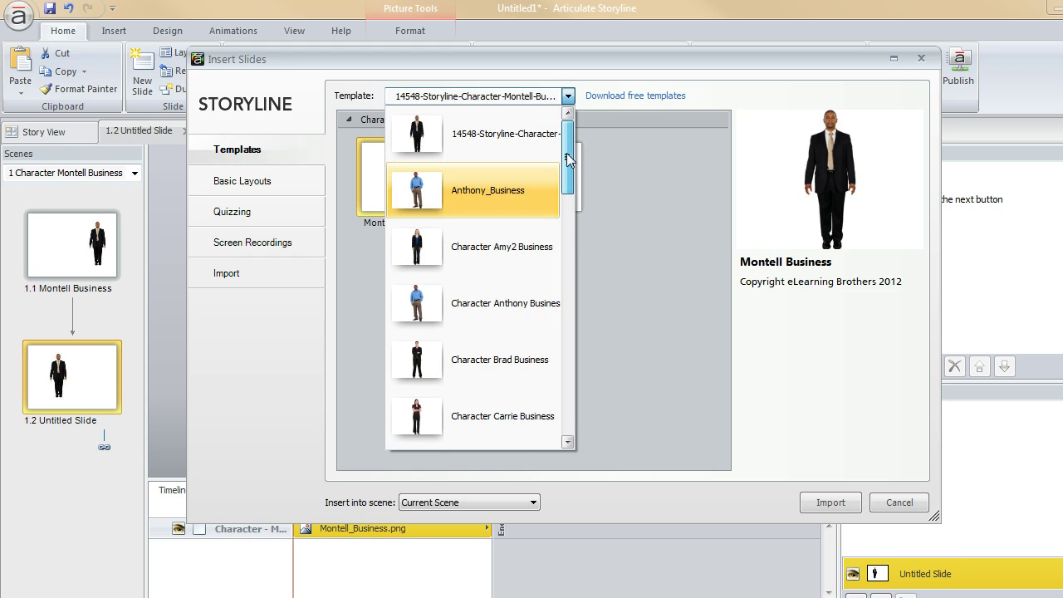
left_click(411, 137)
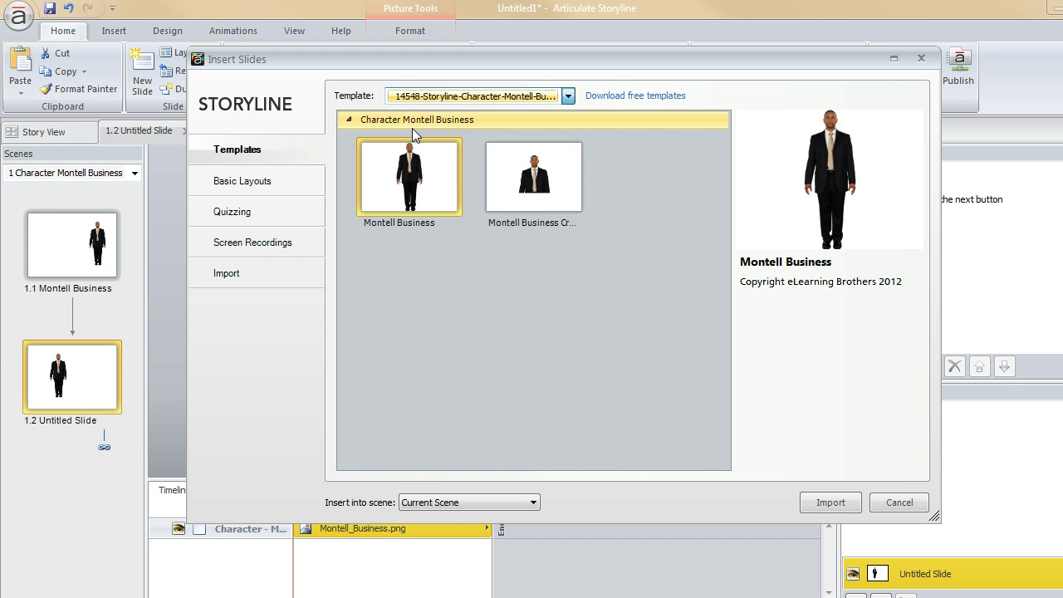
left_click(558, 179)
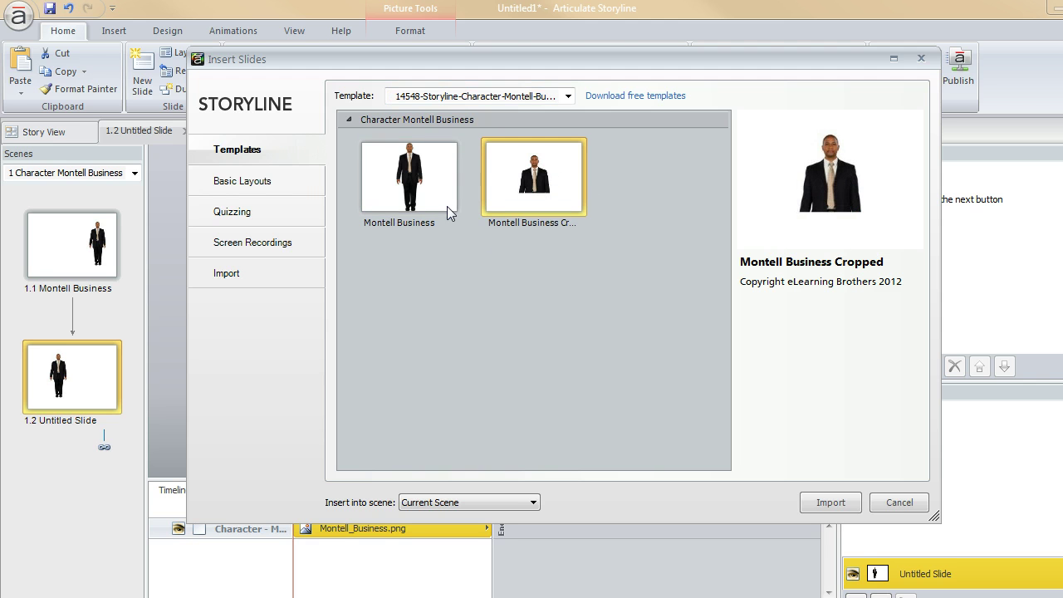
left_click(908, 504)
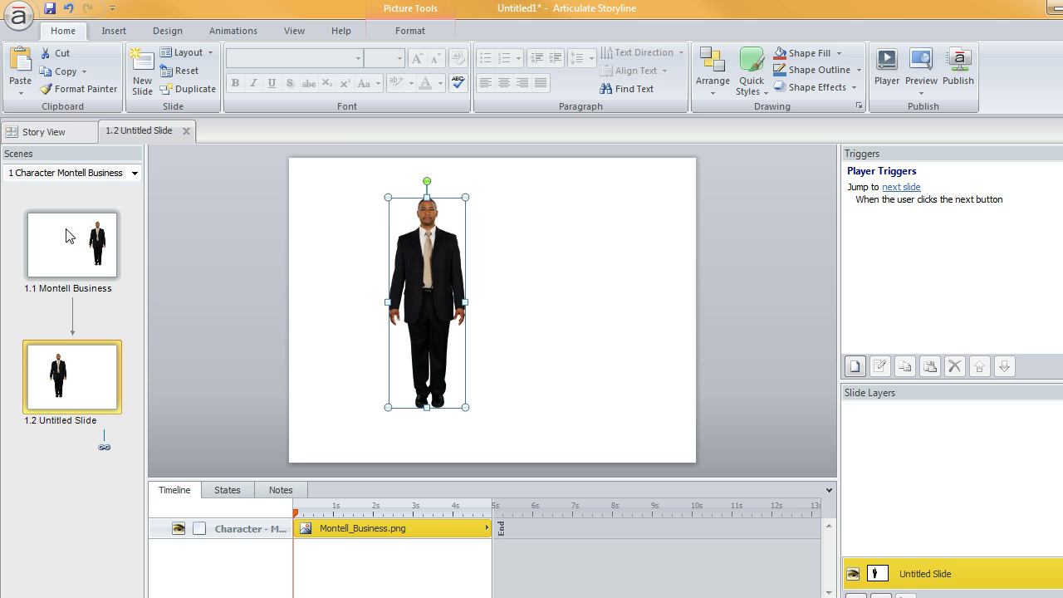
- Set slide 1.1's Montell initial state to Applause and move him toward the right edge
left_click(68, 238)
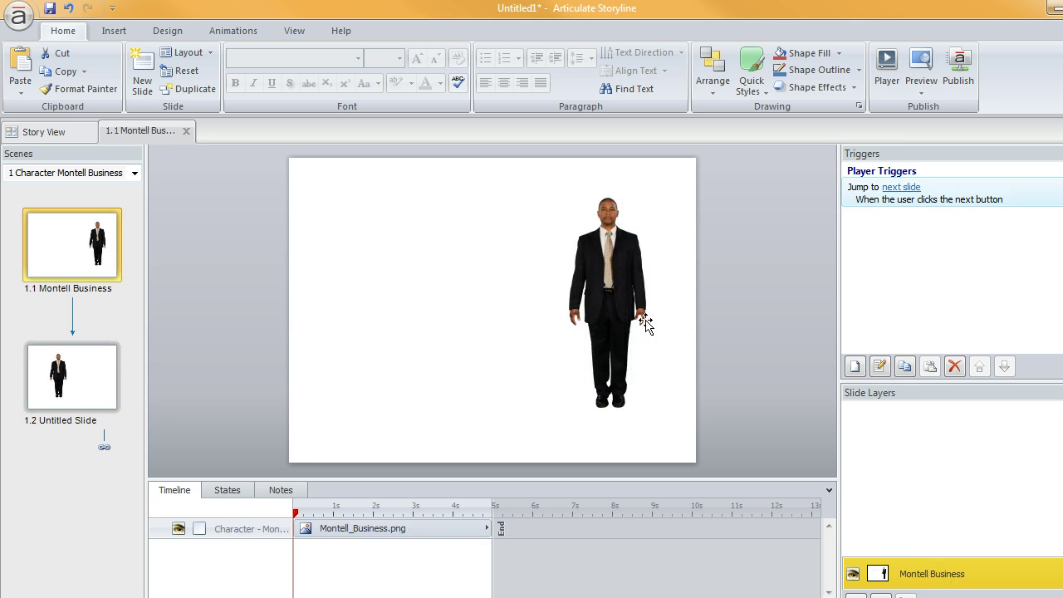
left_click(622, 289)
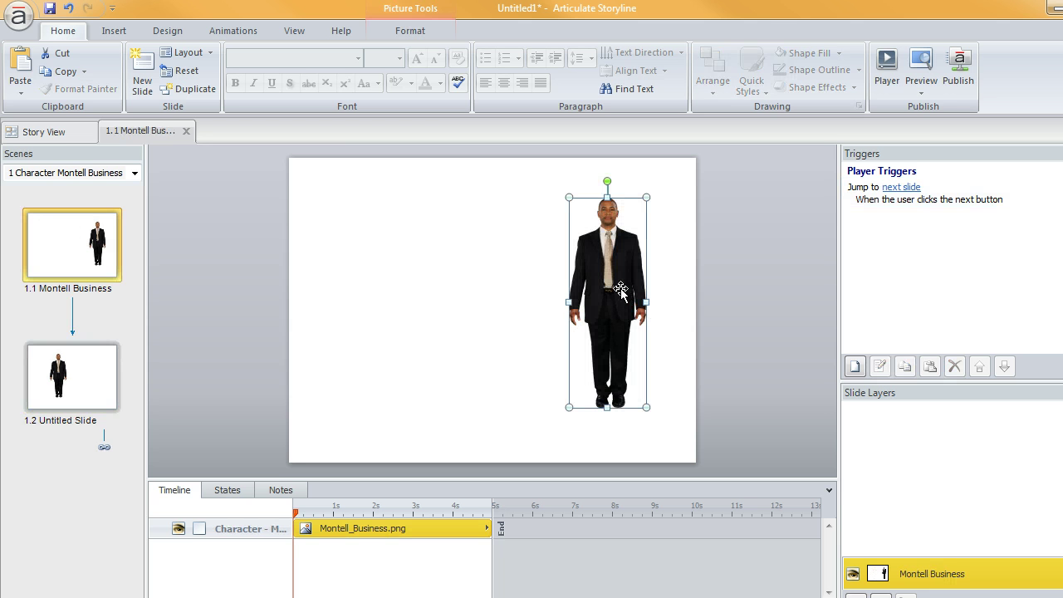
left_click(226, 490)
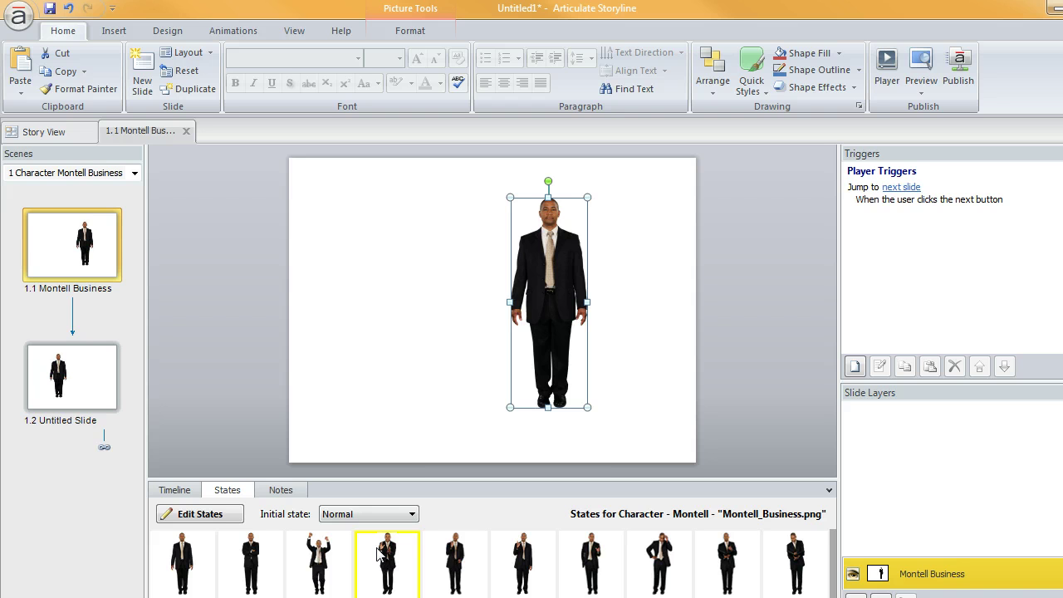
left_click(354, 514)
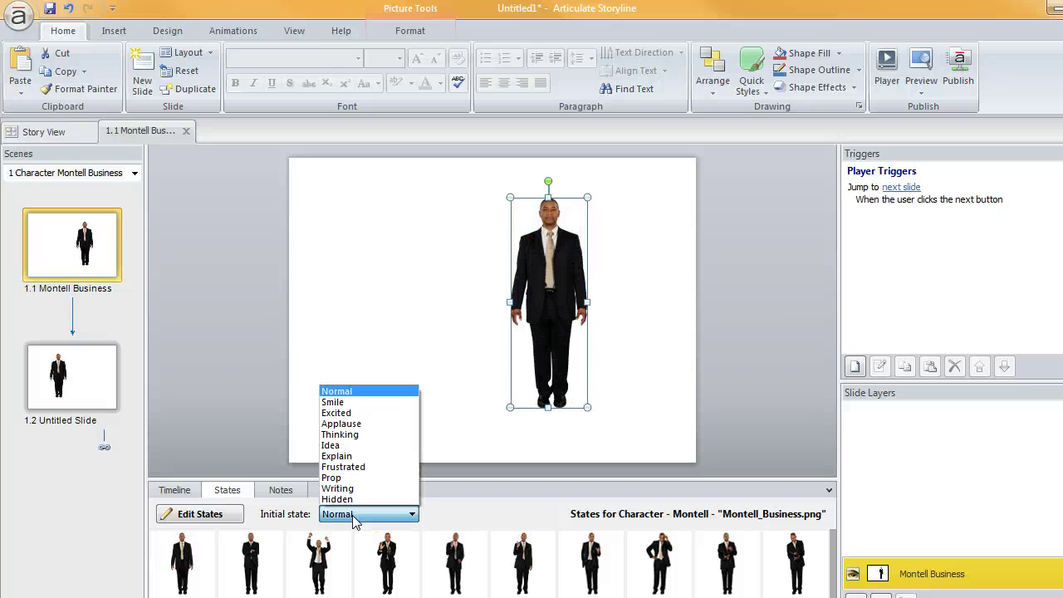
left_click(341, 423)
left_click_drag(546, 306, 643, 305)
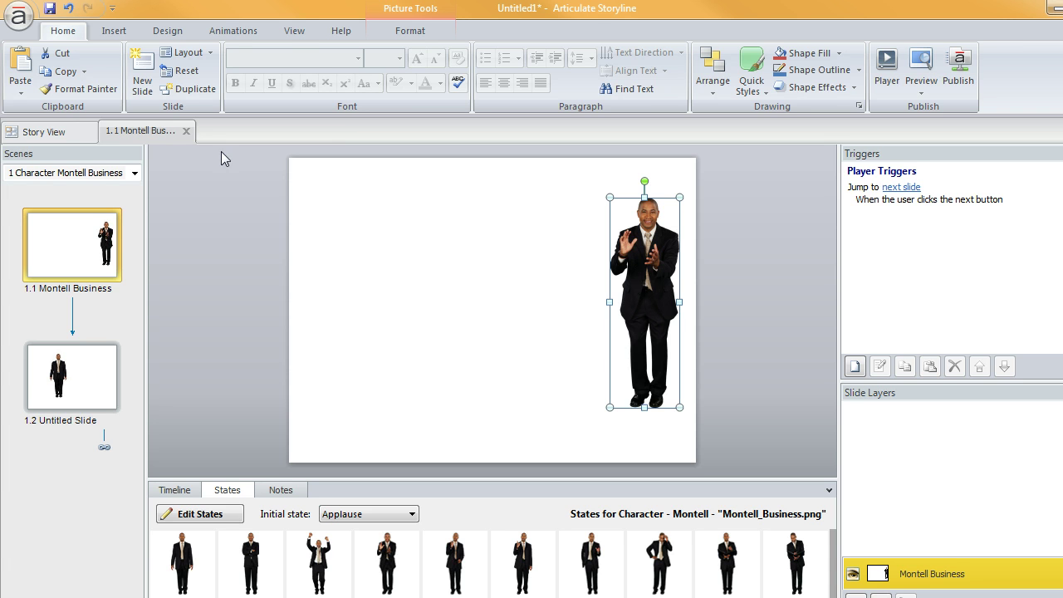
- Draw a plain blue button on the slide's left side and position it
left_click(114, 33)
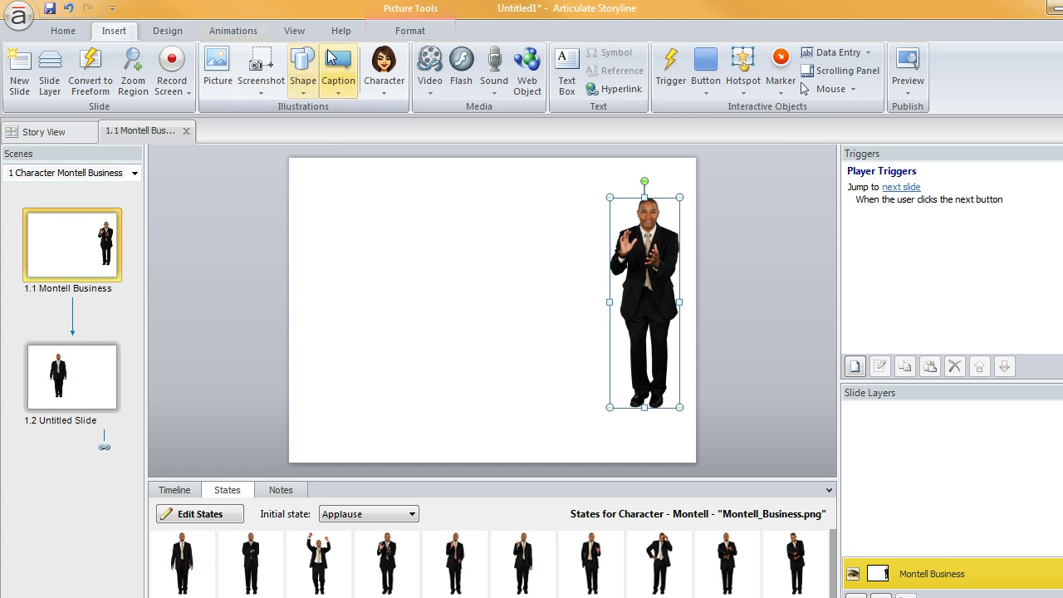
left_click(703, 62)
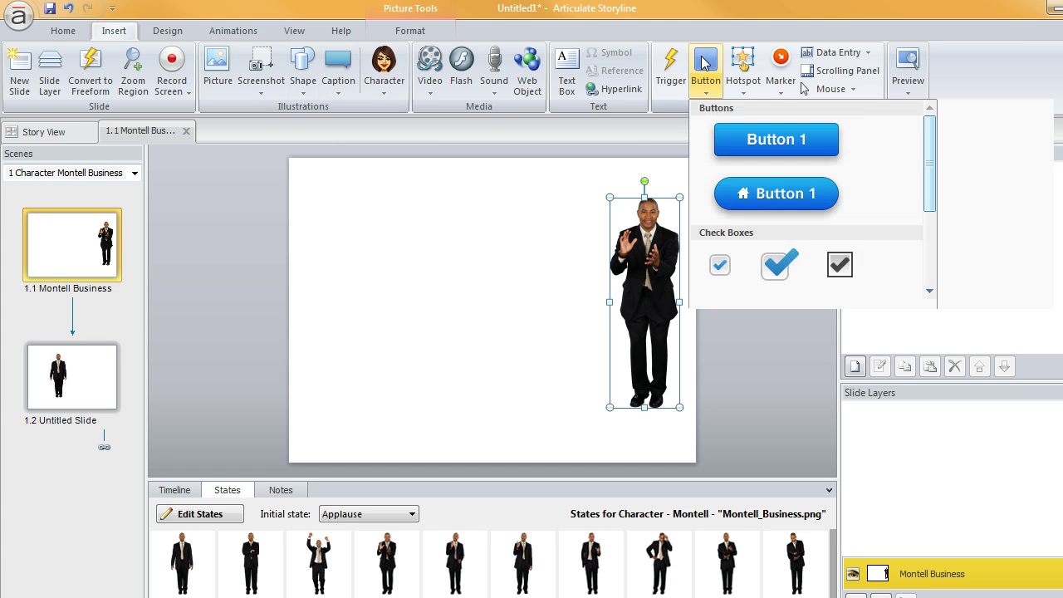
left_click(779, 147)
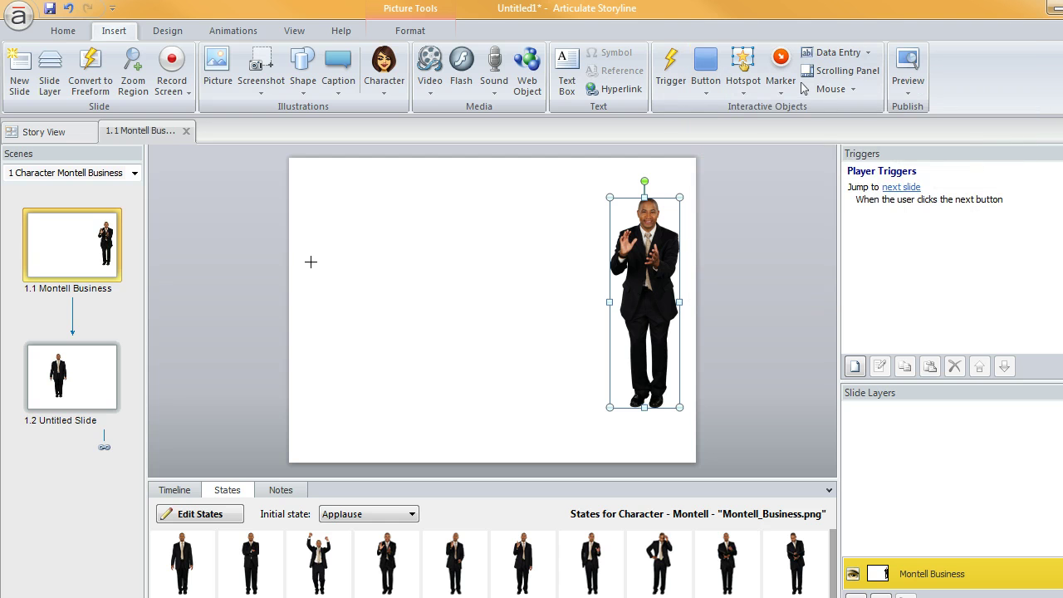
left_click_drag(308, 232, 449, 292)
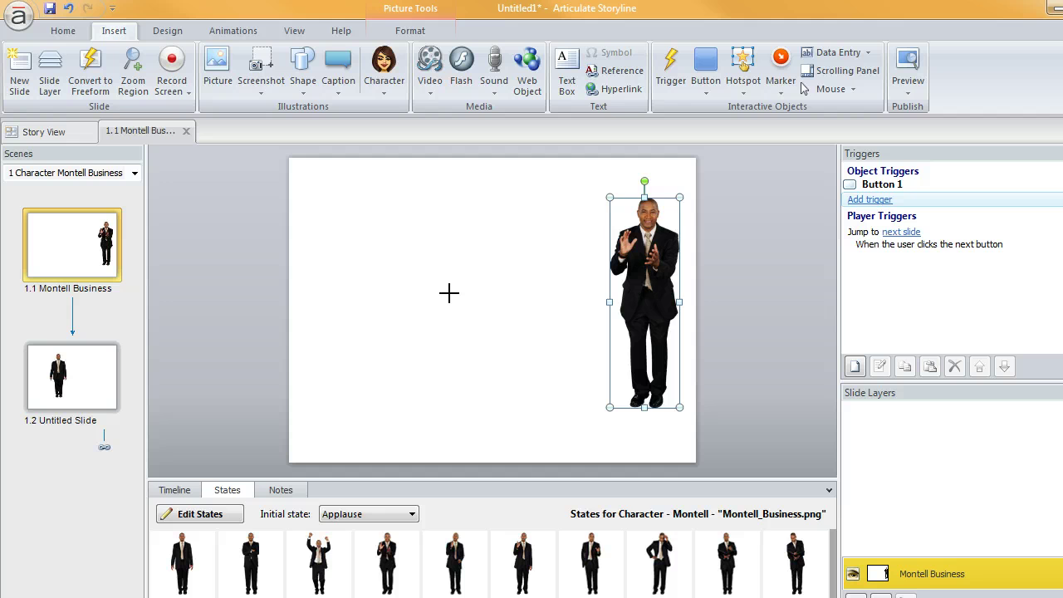
left_click(368, 264)
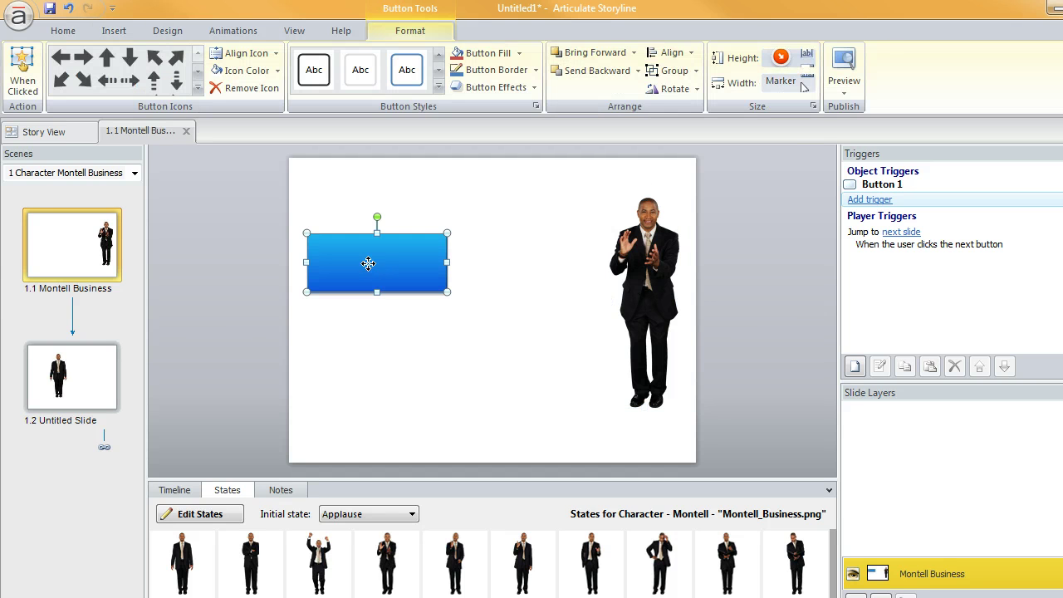
left_click_drag(398, 257, 396, 292)
- Duplicate the button below it and label the two buttons "1" and "2"
key("ctrl+d")
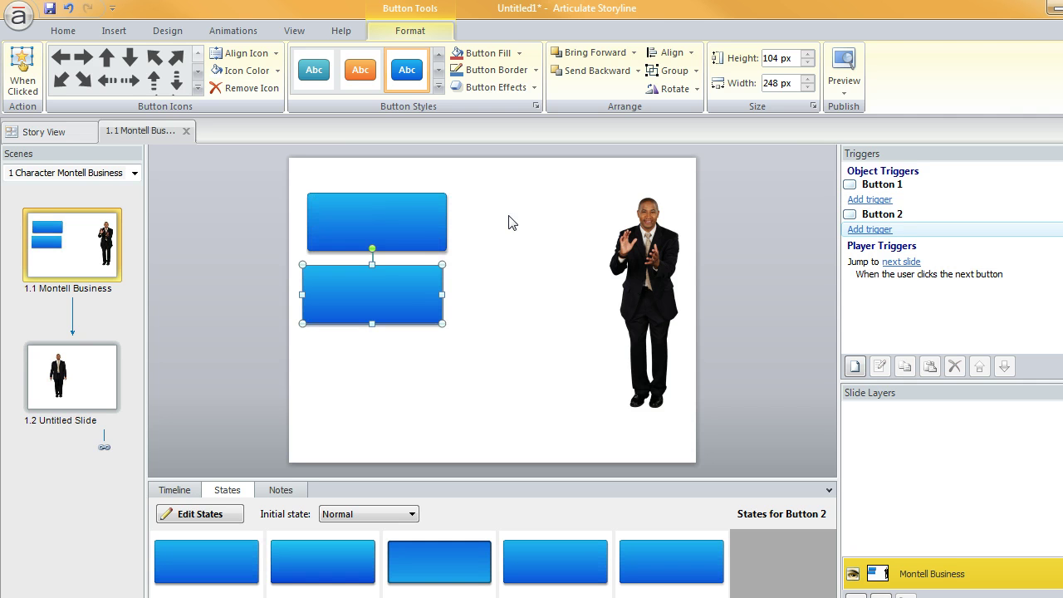
left_click(374, 219)
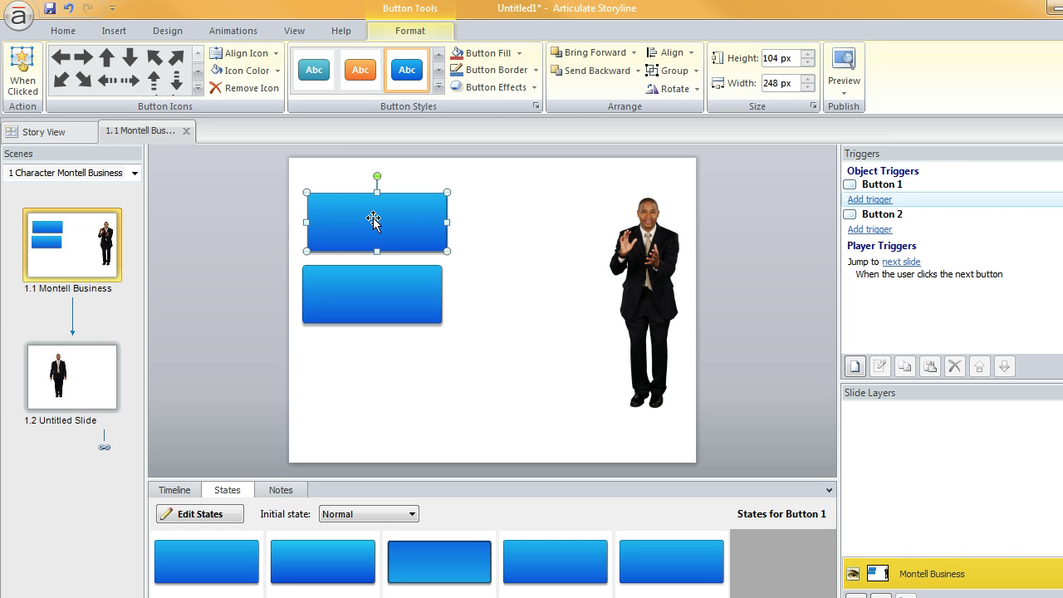
left_click(374, 219)
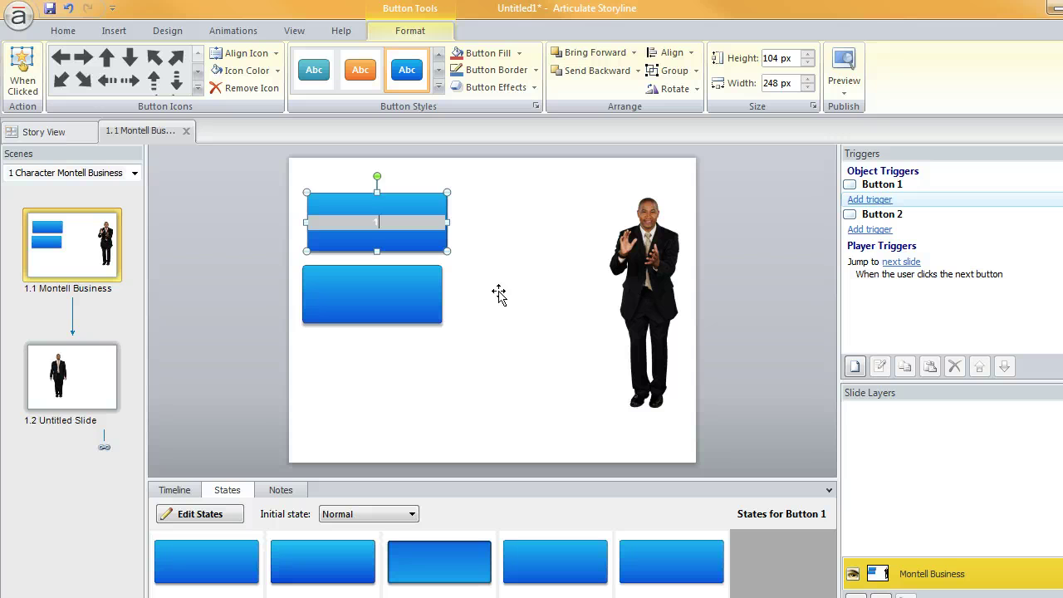
left_click(371, 288)
left_click(371, 288)
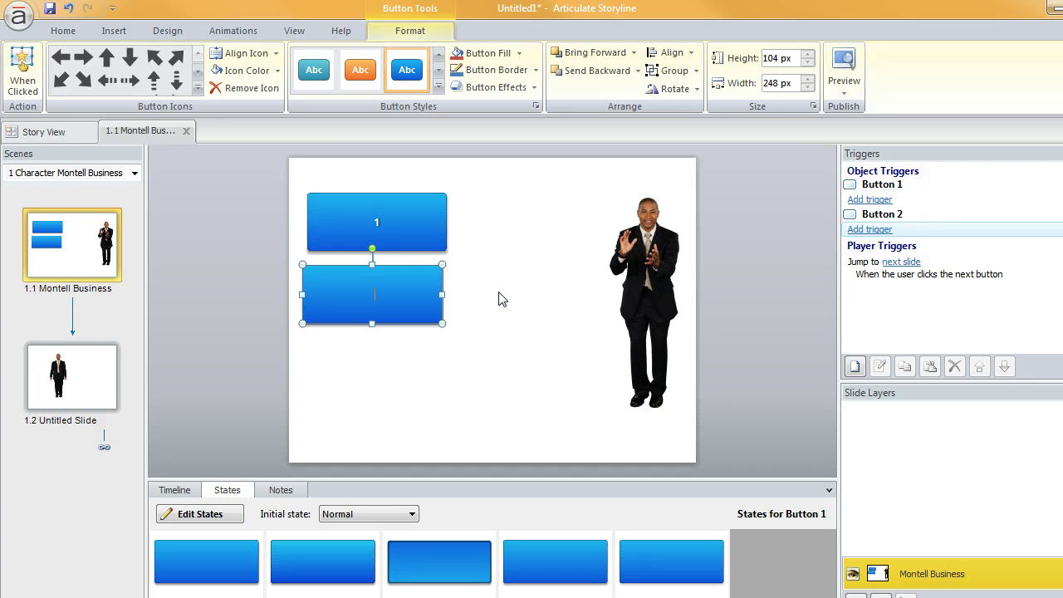
type("2")
left_click(505, 252)
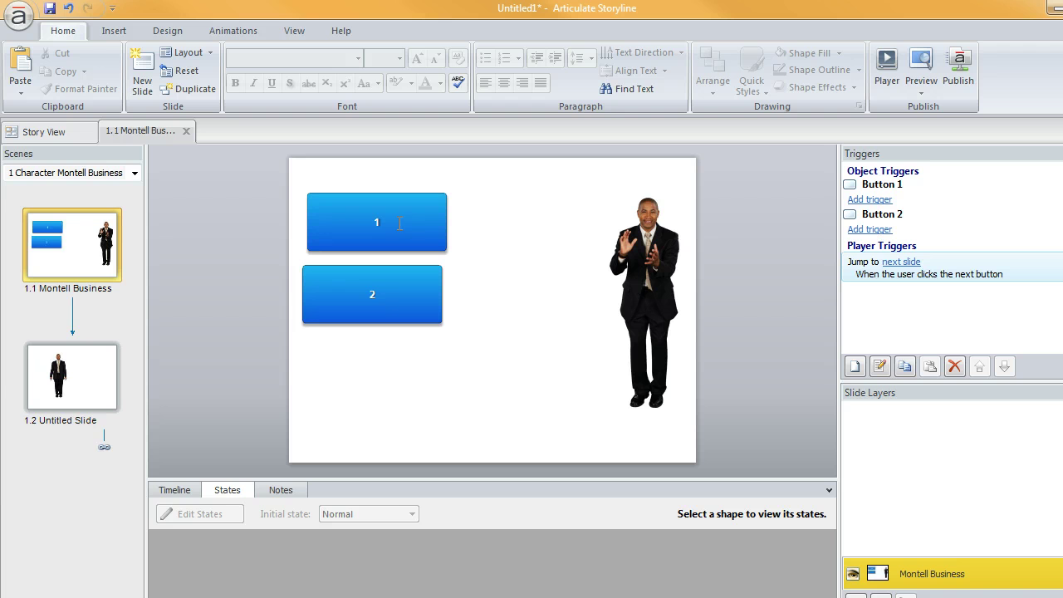
- Start a new 'Change state of' trigger on Button 1
left_click(878, 190)
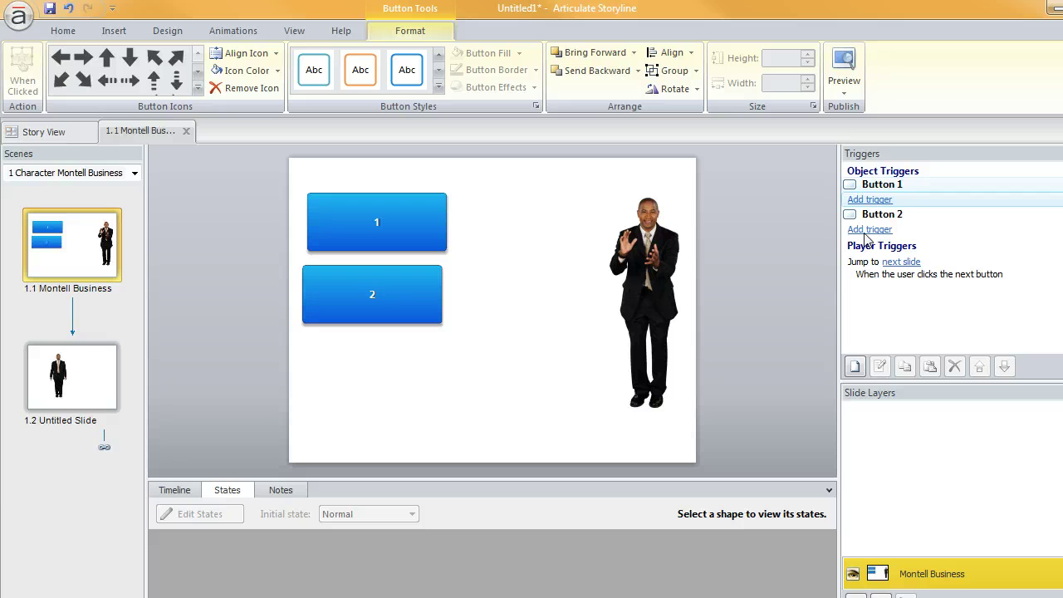
left_click(855, 366)
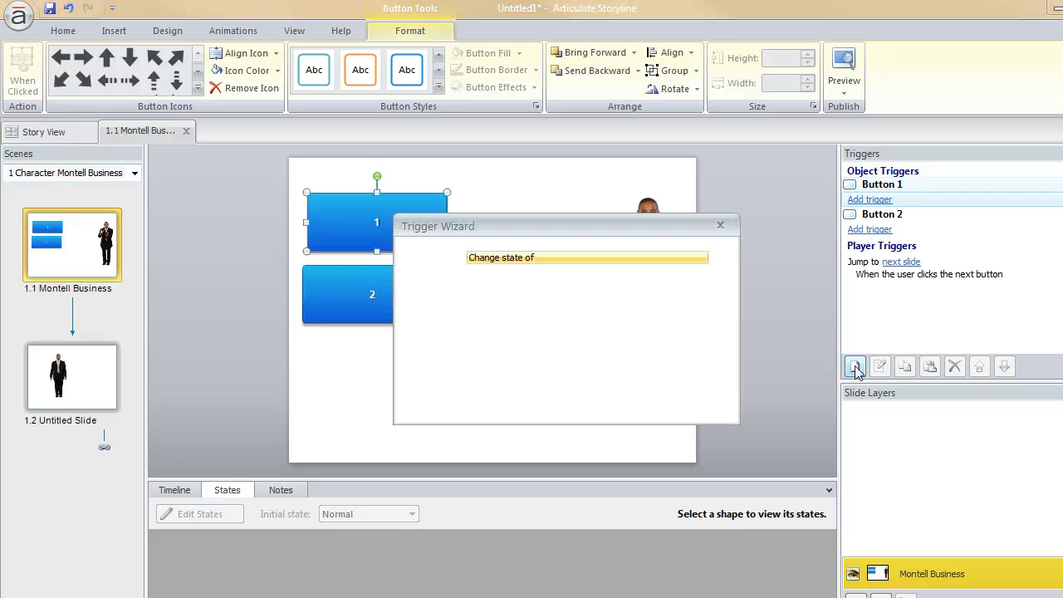
left_click(497, 260)
left_click(498, 113)
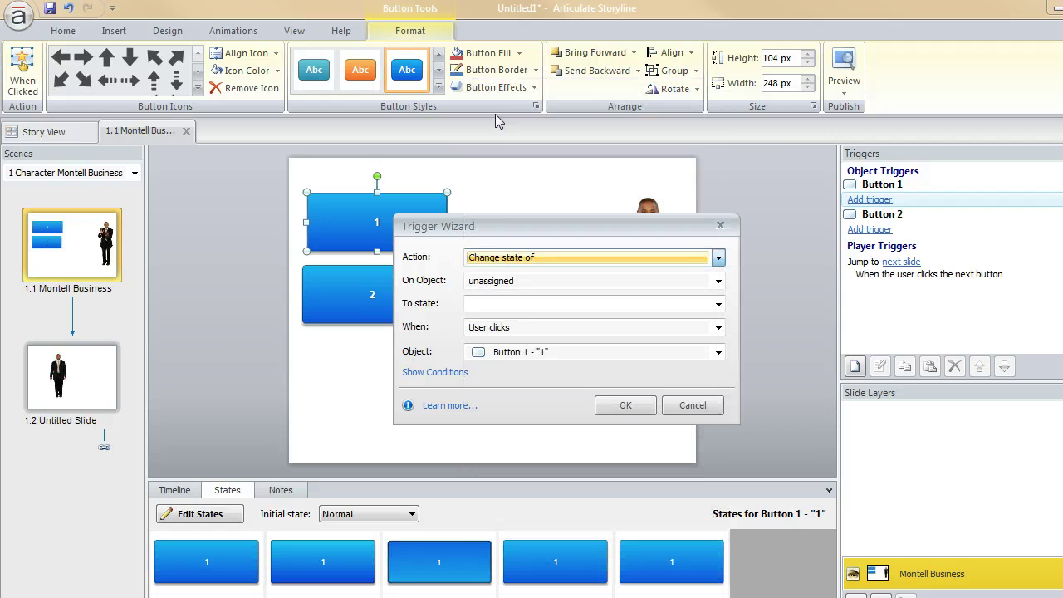
left_click(501, 280)
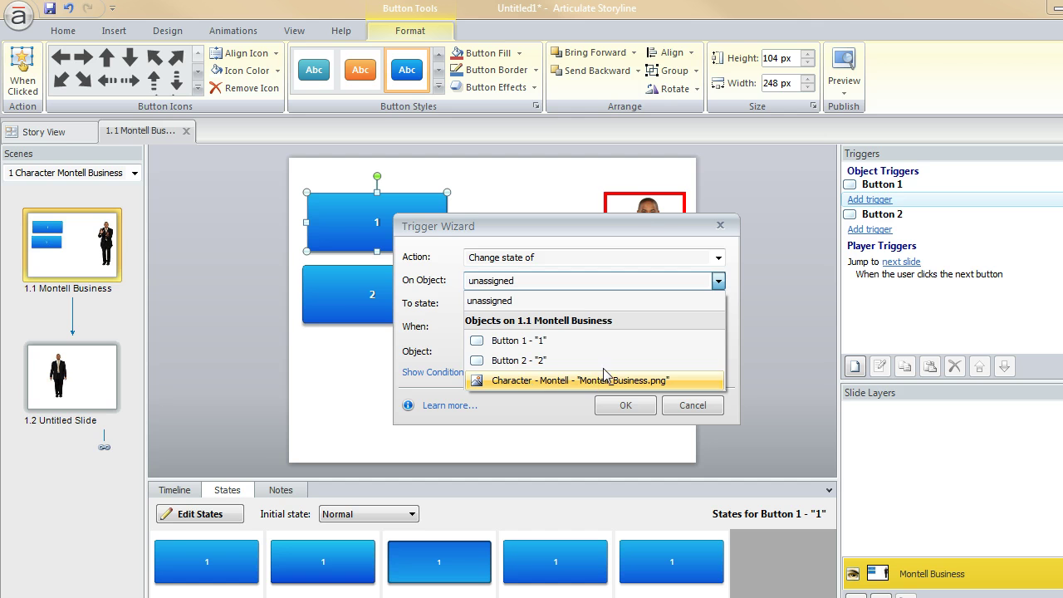
left_click(520, 286)
- Target Character - Montell with the Excited state and confirm the trigger
left_click(520, 286)
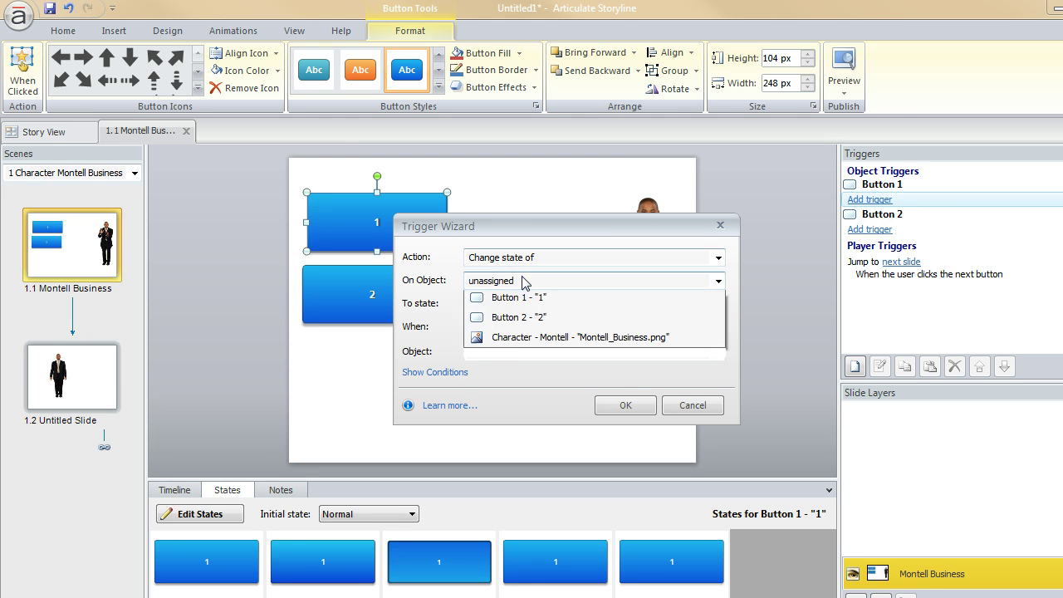
left_click(522, 379)
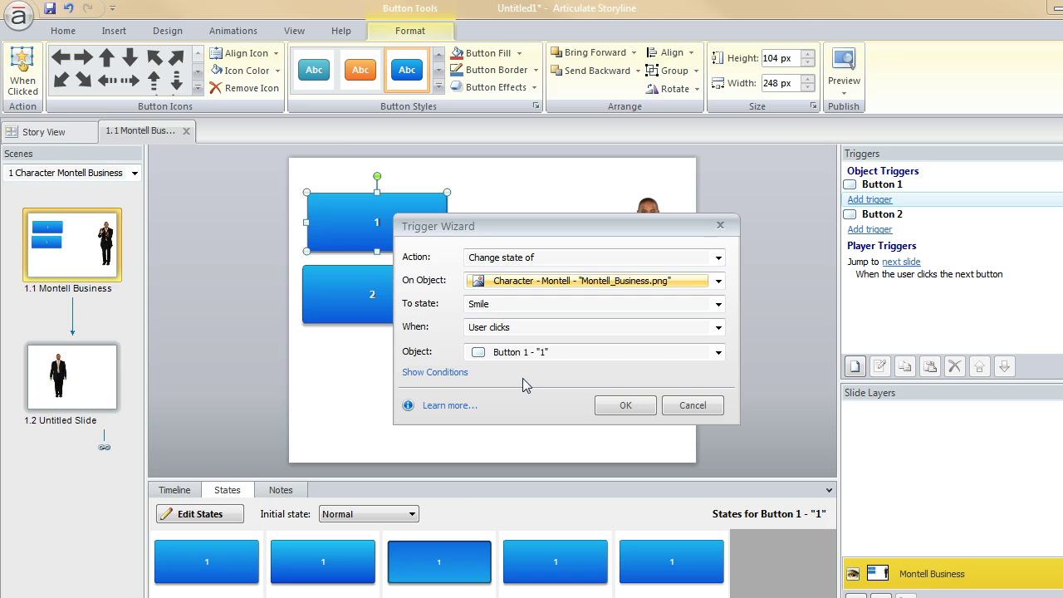
left_click(482, 307)
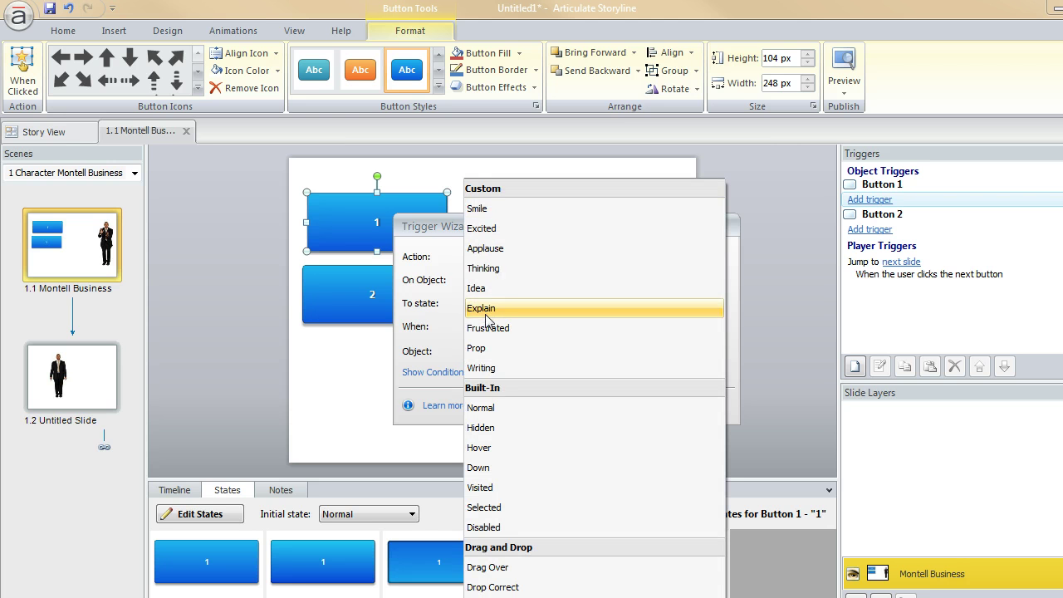
left_click(484, 291)
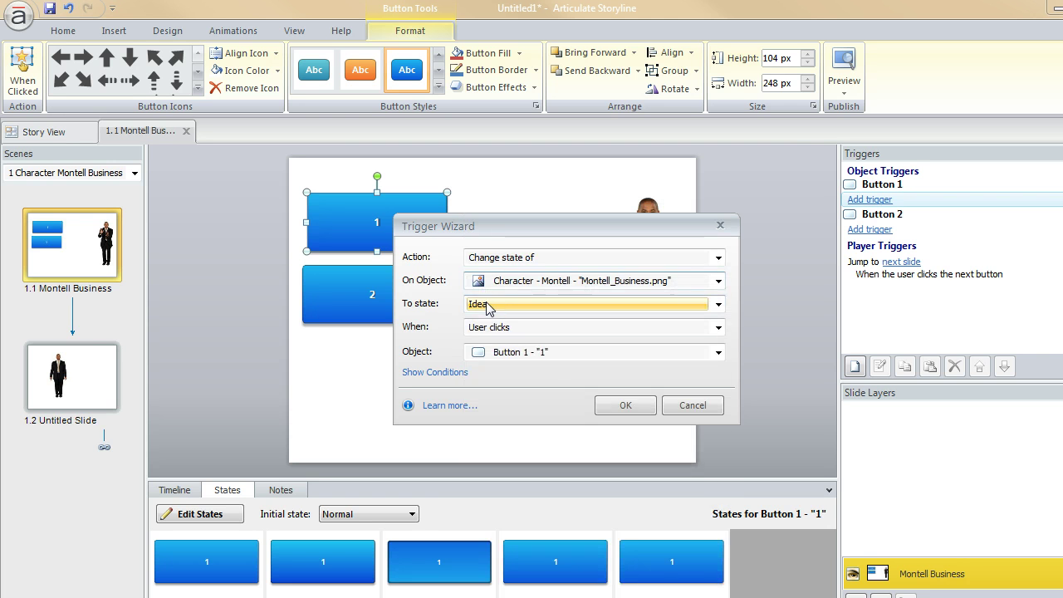
left_click(489, 306)
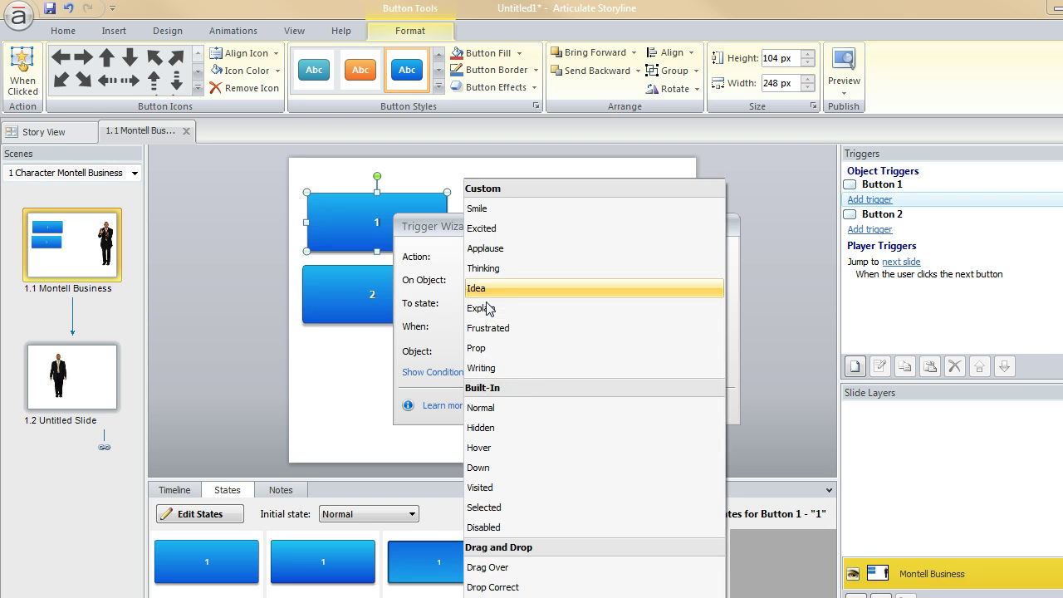
left_click(488, 229)
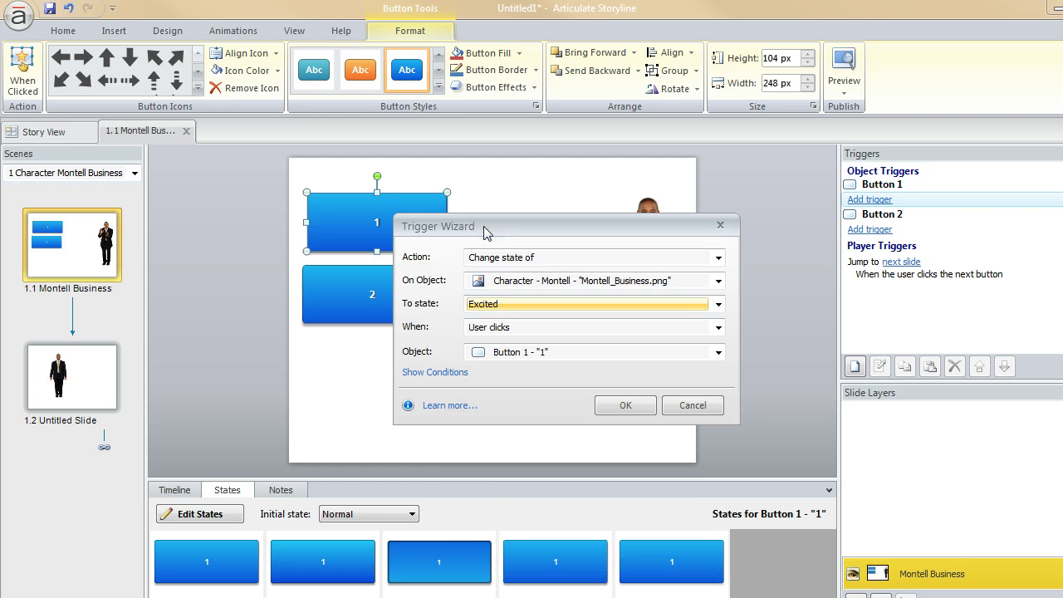
left_click(624, 407)
left_click(882, 232)
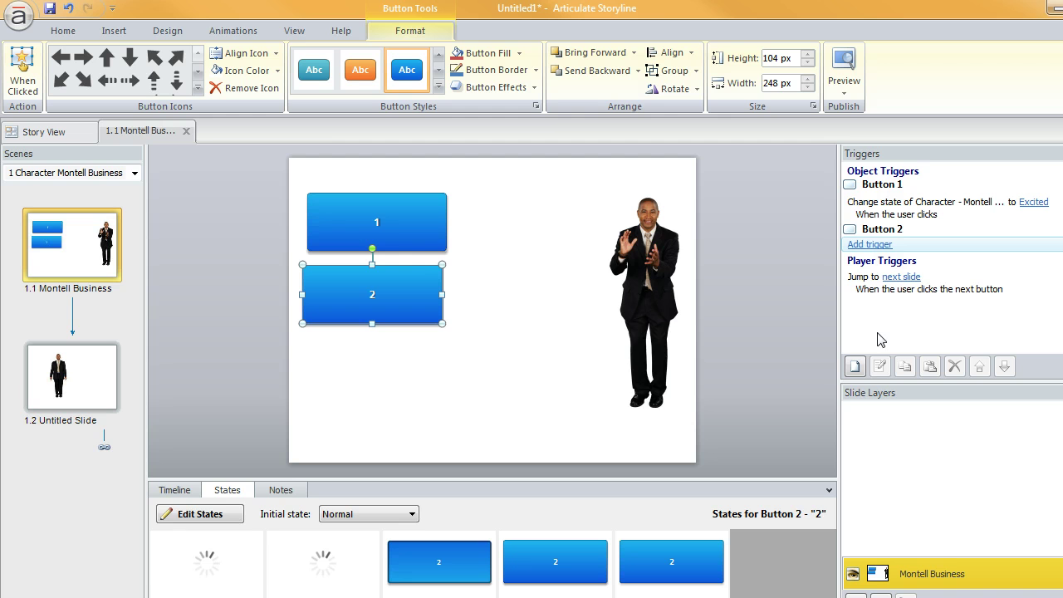
- Give Button 2 a trigger changing Character - Montell to the Frustrated state
left_click(855, 366)
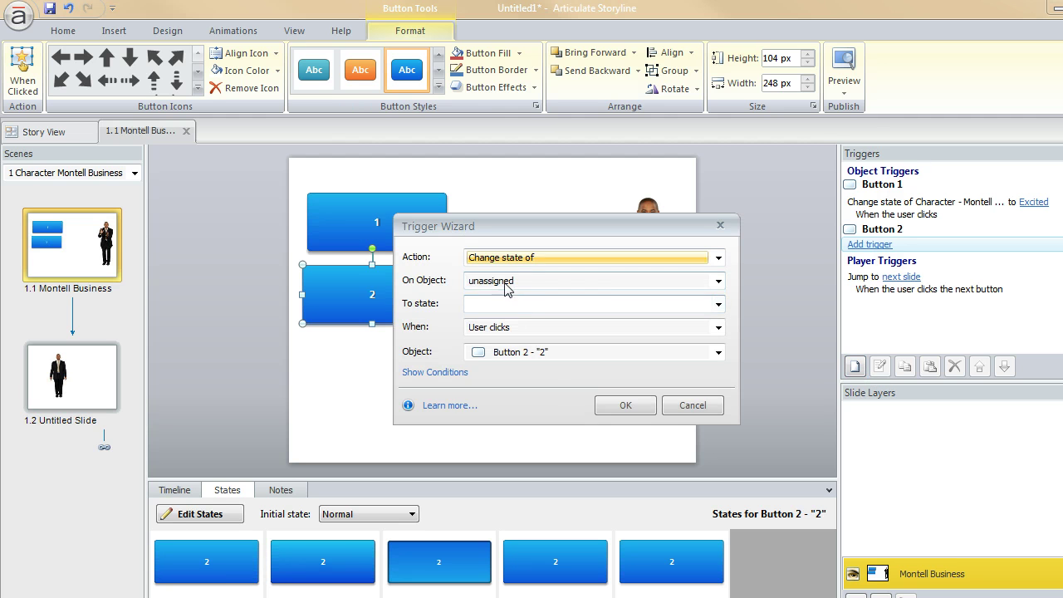
left_click(507, 282)
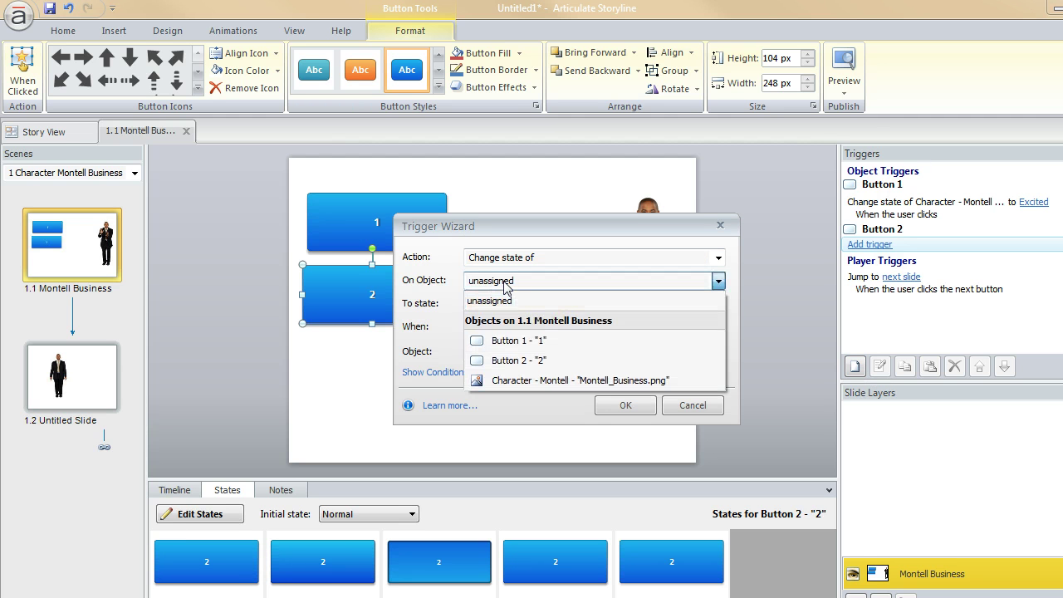
left_click(517, 381)
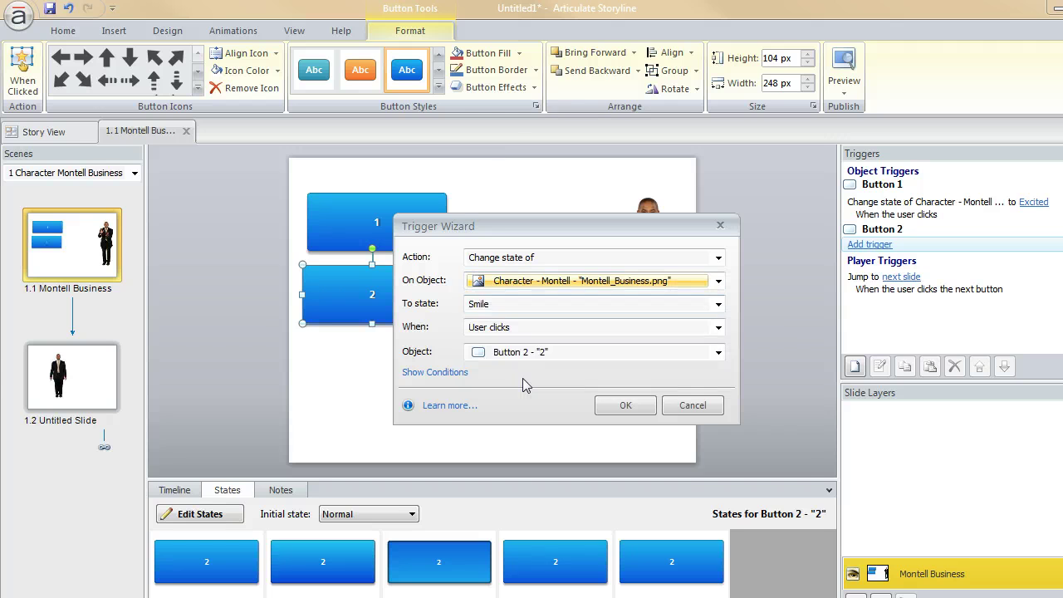
left_click(498, 304)
left_click(490, 328)
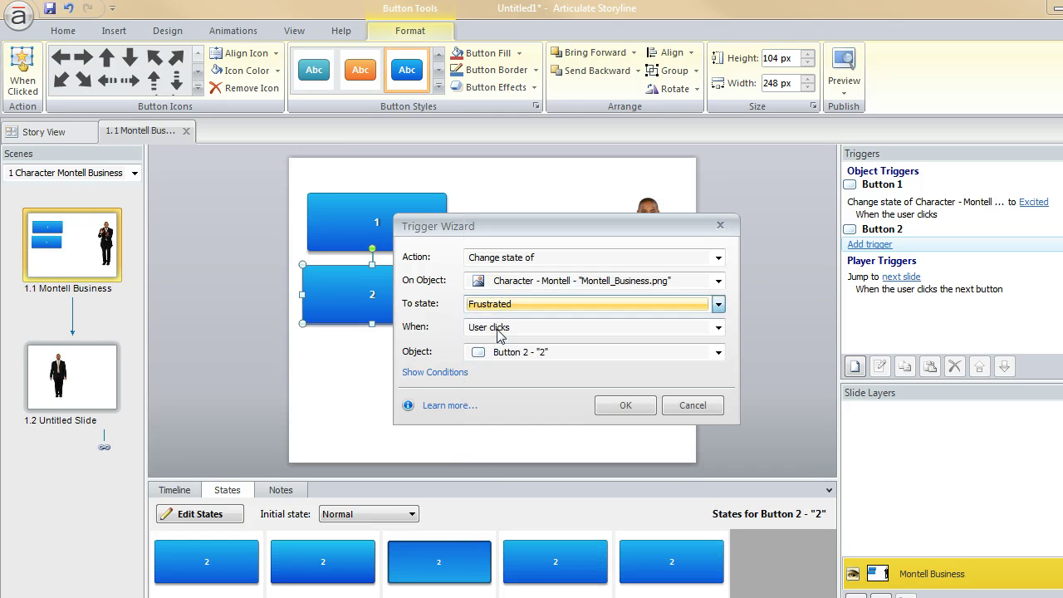
left_click(629, 406)
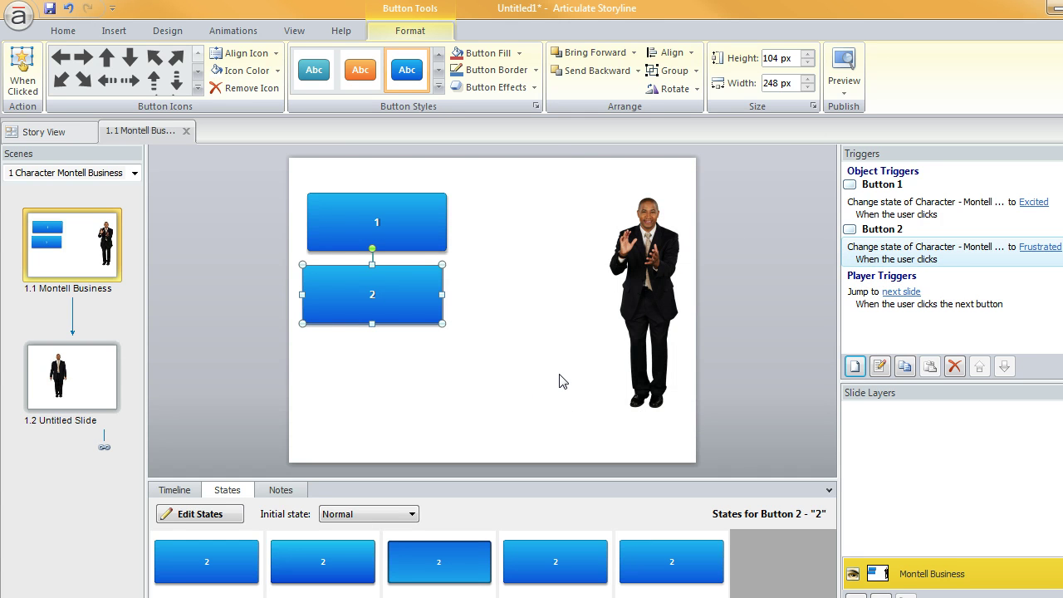